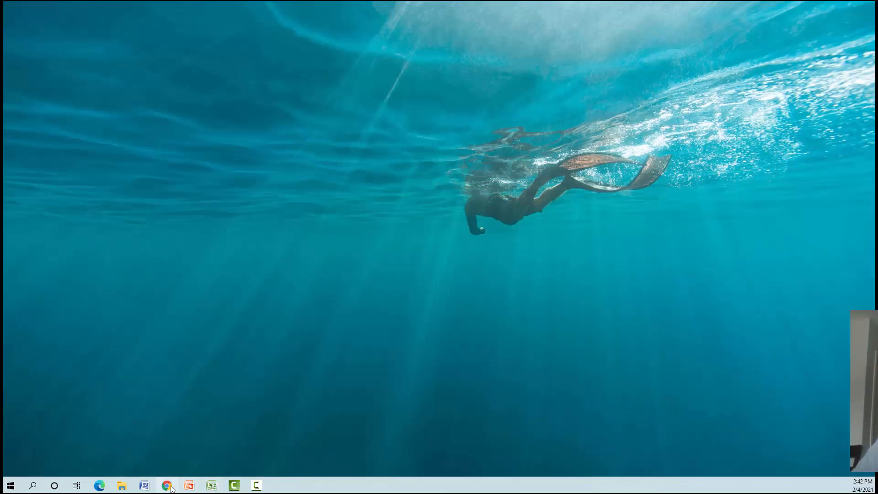
# View the Due Diligence with Google Maps slide in PowerPoint, then return to My Maps in Chrome
pyautogui.click(167, 485)
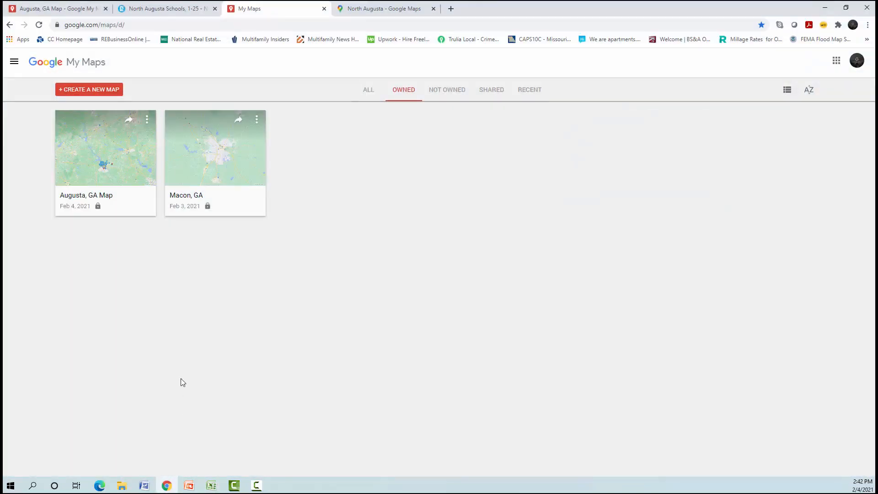
pyautogui.click(189, 485)
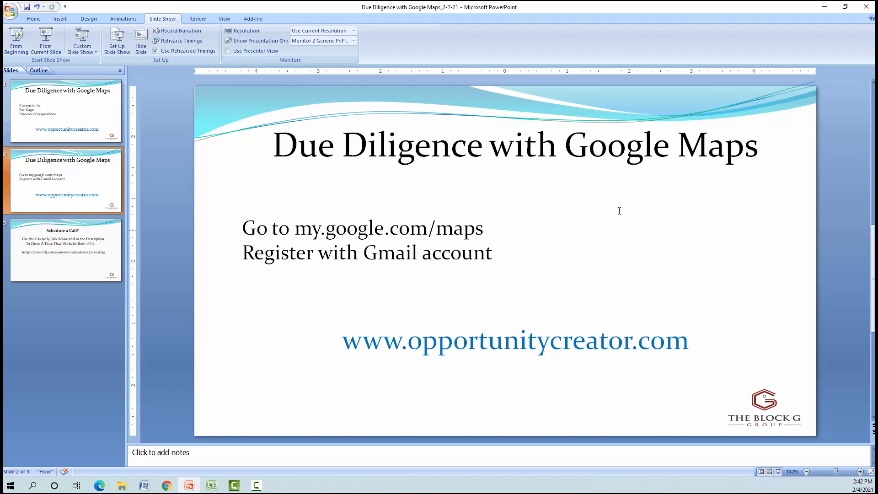
pyautogui.click(824, 7)
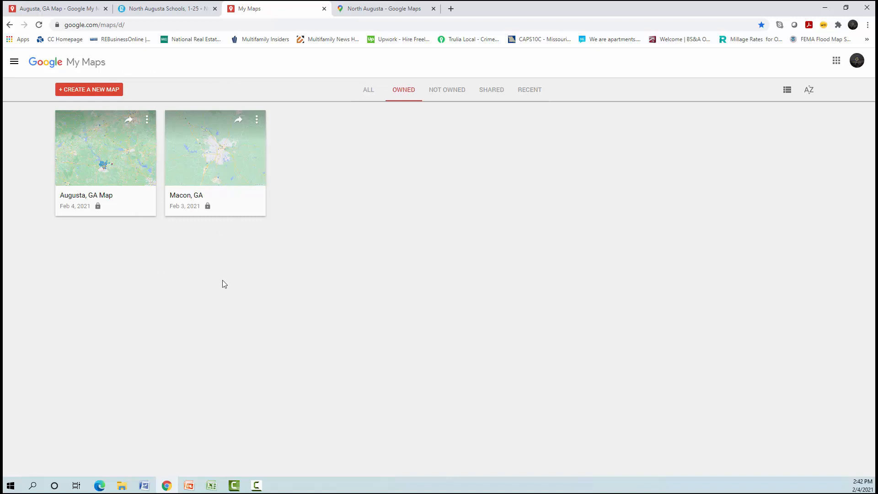
# Open the Augusta, GA Map and hide its Best Schools and Apartments in Augusta layers, leaving Path of Progress displayed
pyautogui.click(75, 9)
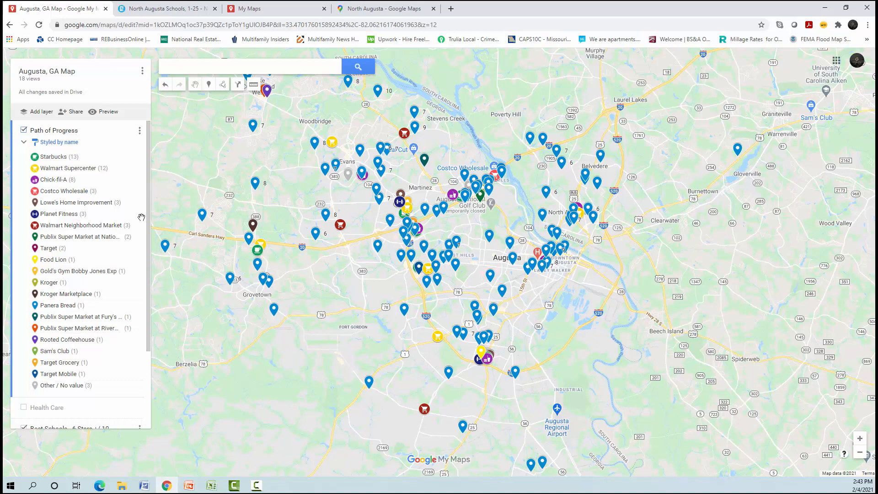
pyautogui.scroll(-2, 150, 338)
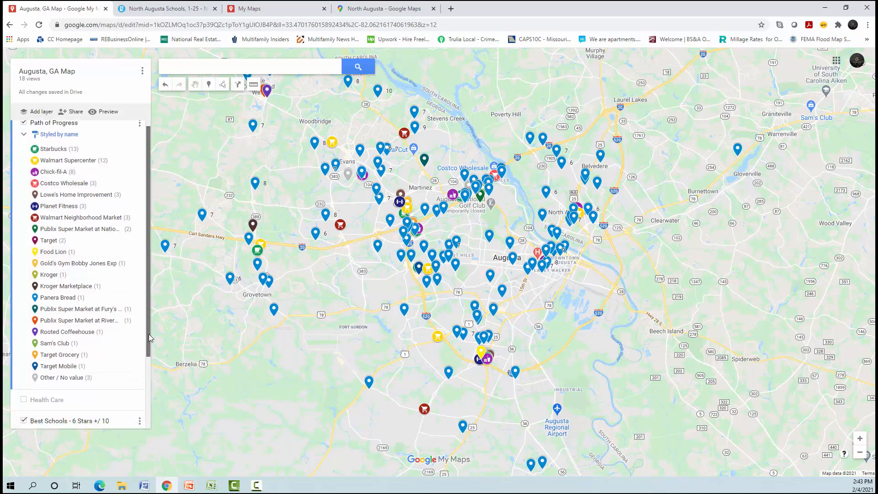
pyautogui.scroll(-3, 150, 338)
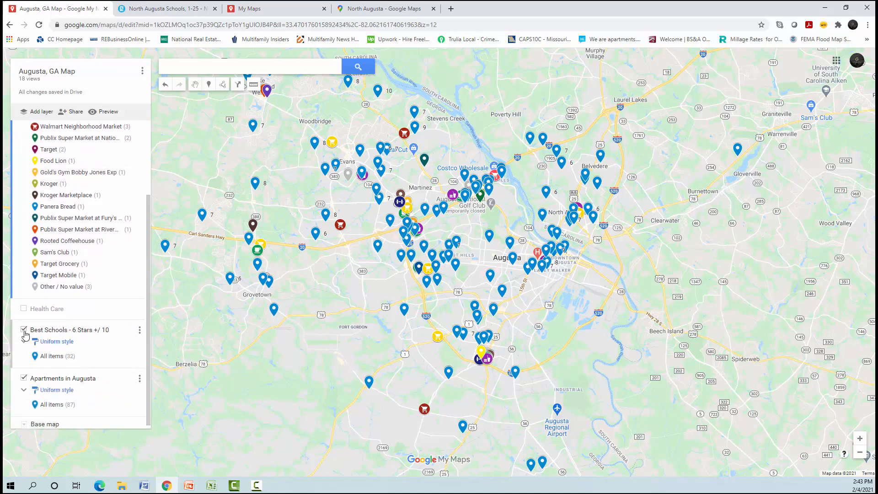
pyautogui.click(24, 329)
pyautogui.click(24, 375)
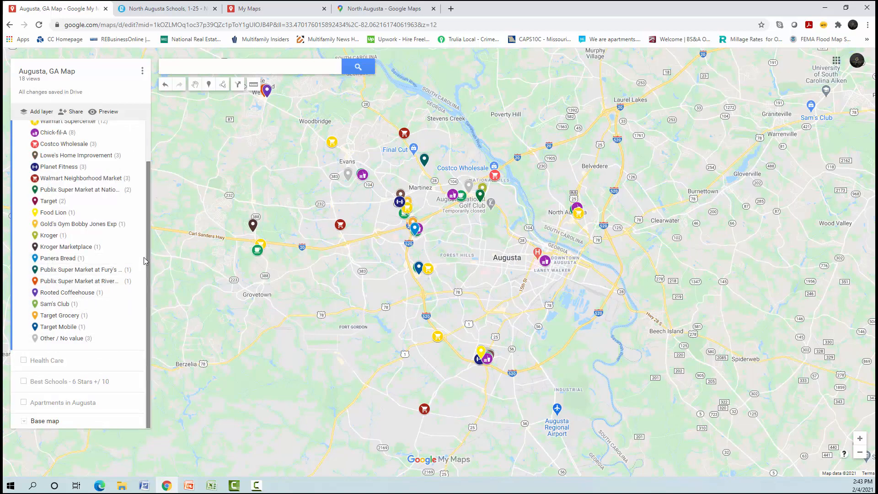
pyautogui.scroll(2, 146, 238)
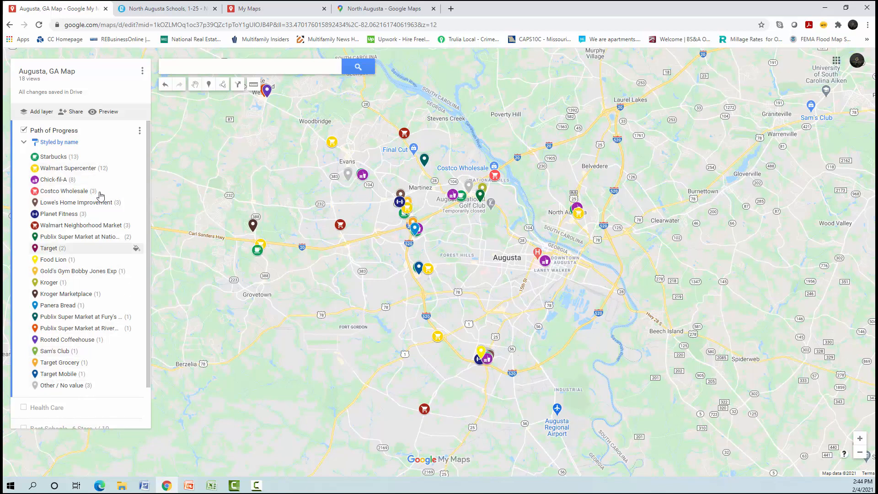
# Hide Path of Progress and view the Best Schools and Apartments in Augusta layers one at a time
pyautogui.click(24, 130)
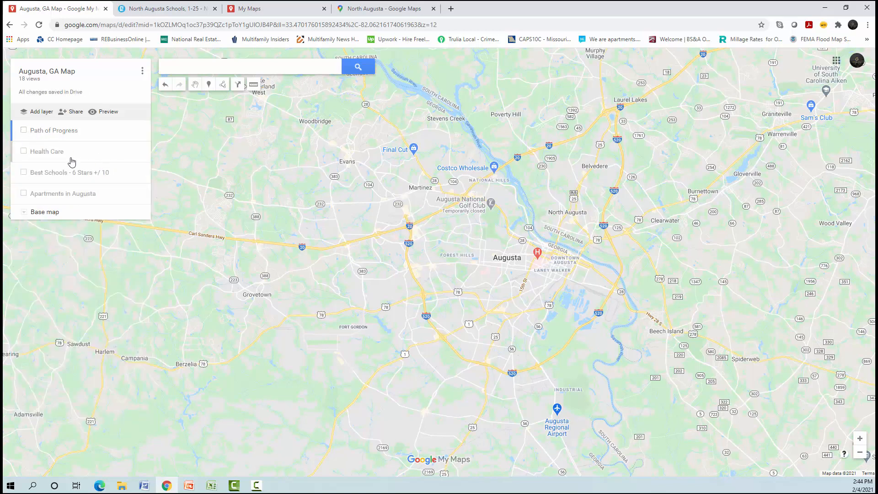
pyautogui.click(23, 172)
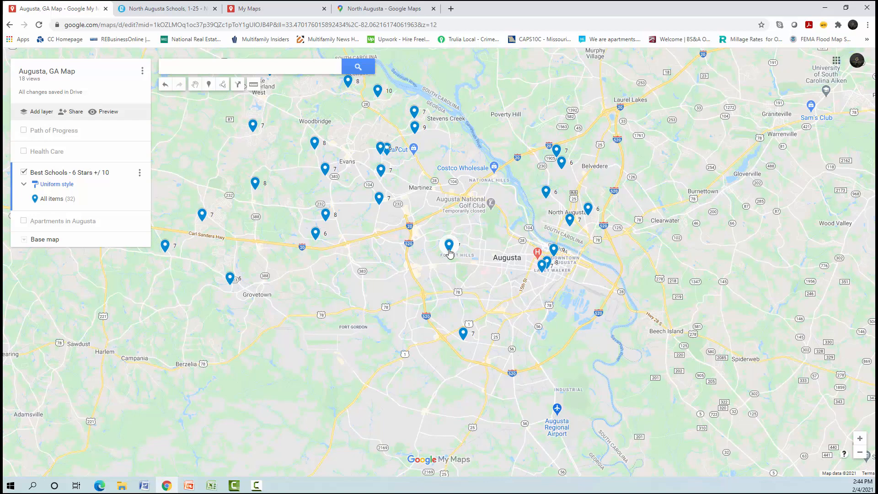
pyautogui.click(24, 174)
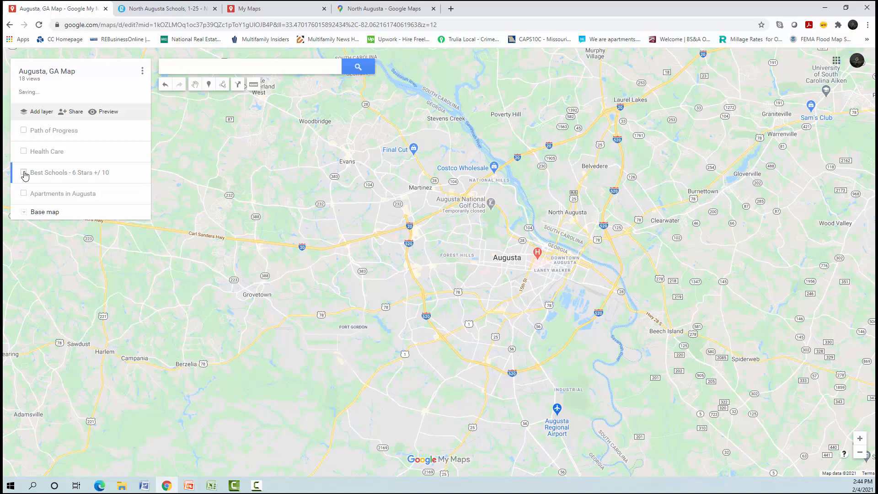
pyautogui.click(24, 193)
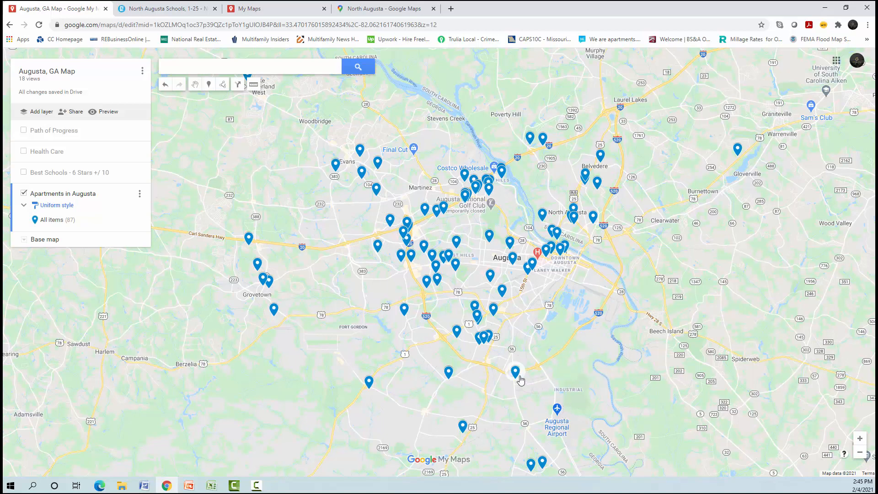
pyautogui.click(23, 192)
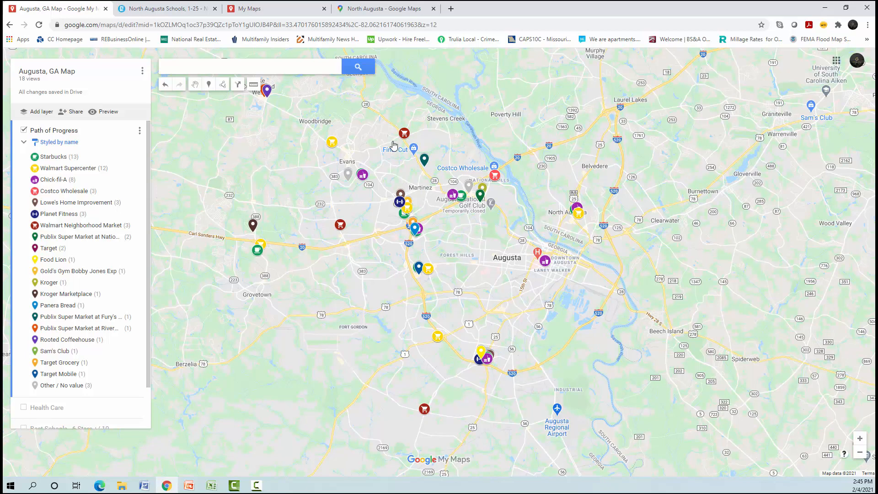
# Create a new map in My Maps, search for North Augusta, SC and add that place to the map
pyautogui.click(267, 10)
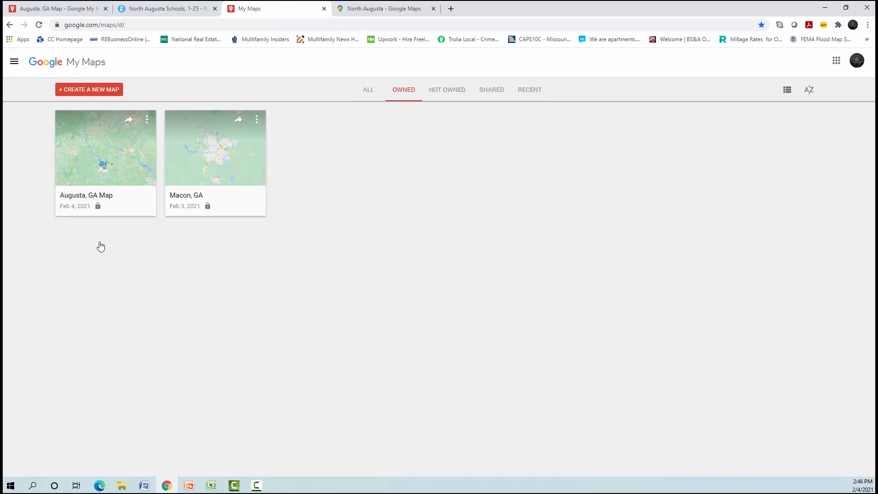
pyautogui.click(91, 91)
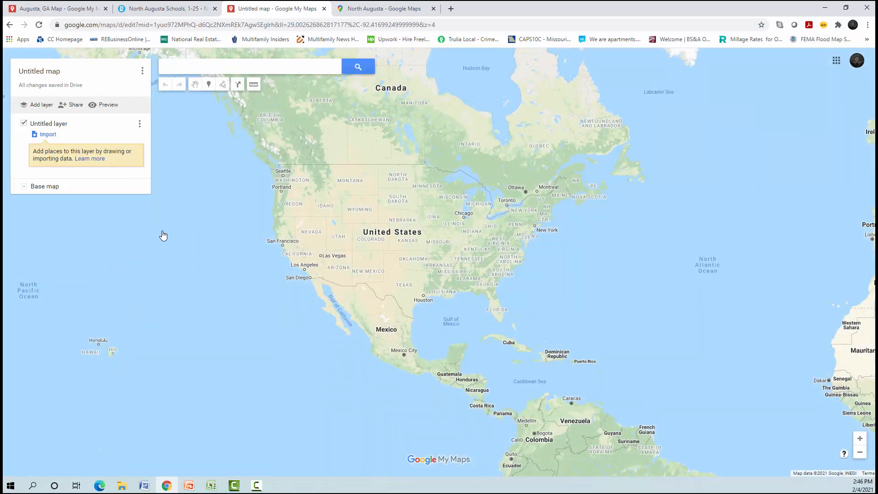
pyautogui.click(170, 69)
pyautogui.write('n')
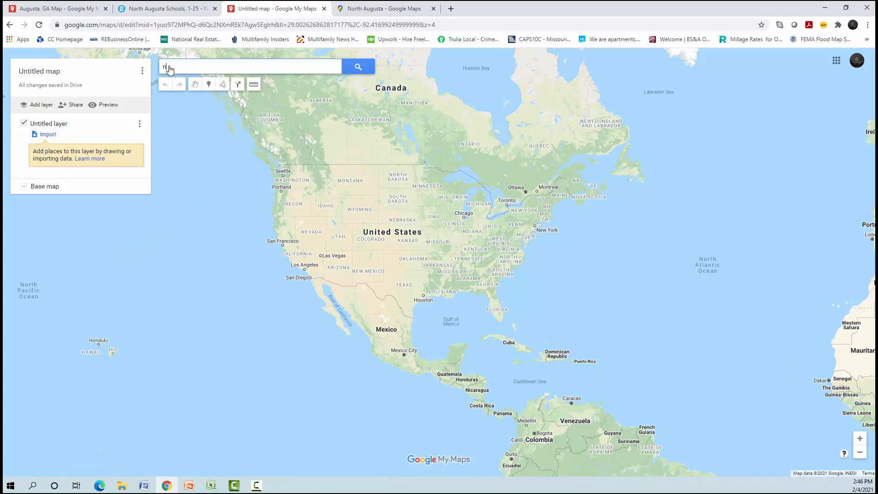
pyautogui.write('orth')
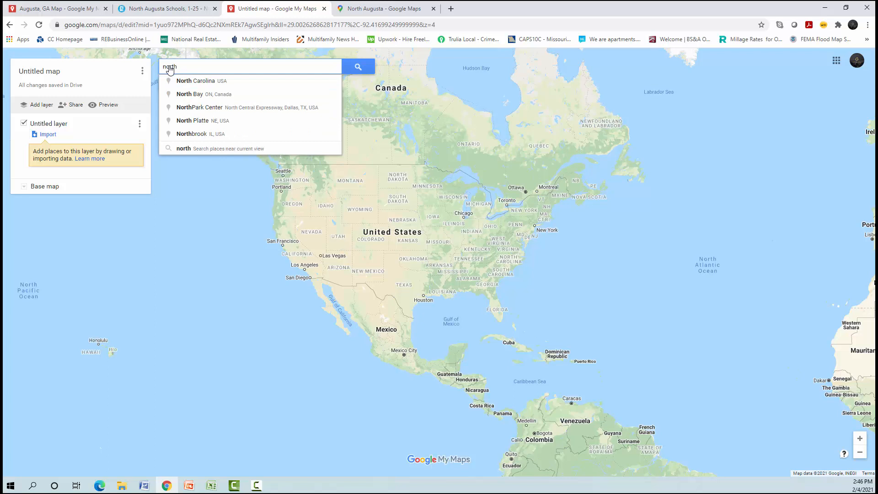
pyautogui.write(' Augusta')
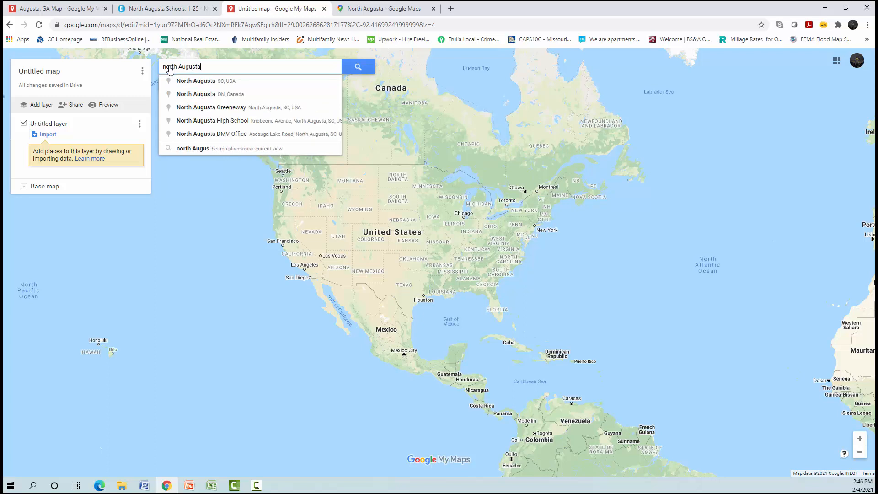
pyautogui.write(', SC')
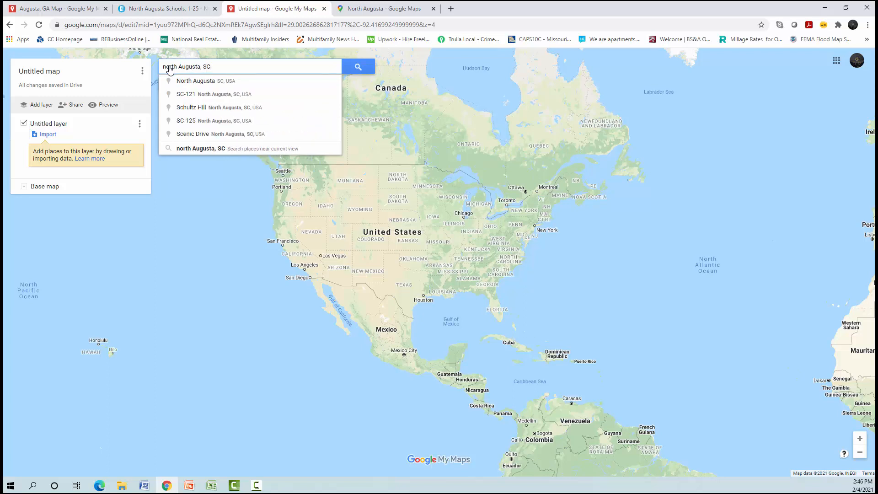
pyautogui.click(200, 82)
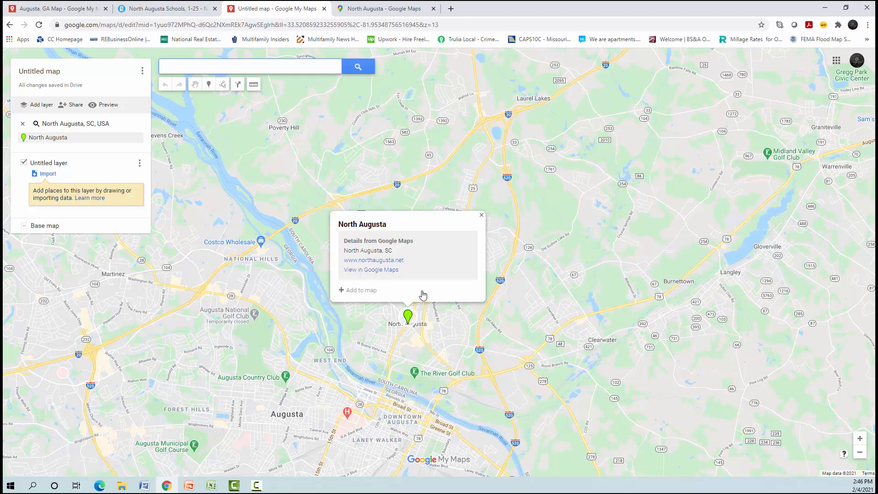
pyautogui.click(363, 290)
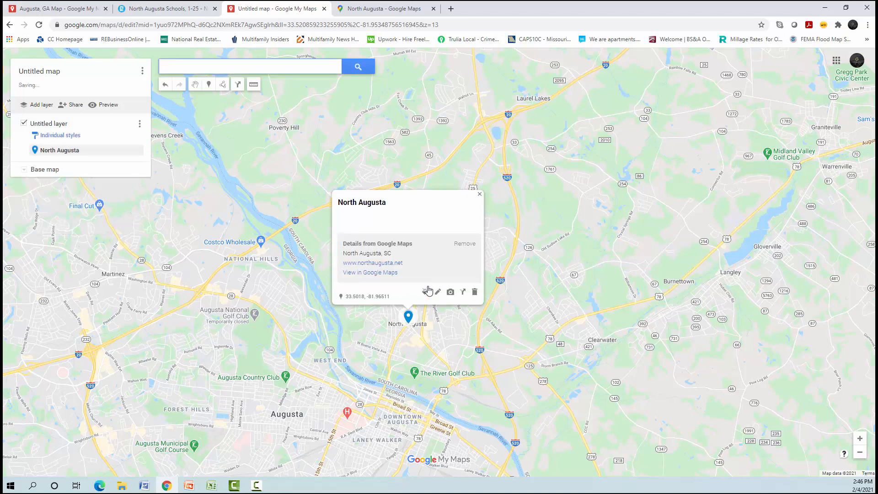
pyautogui.click(479, 195)
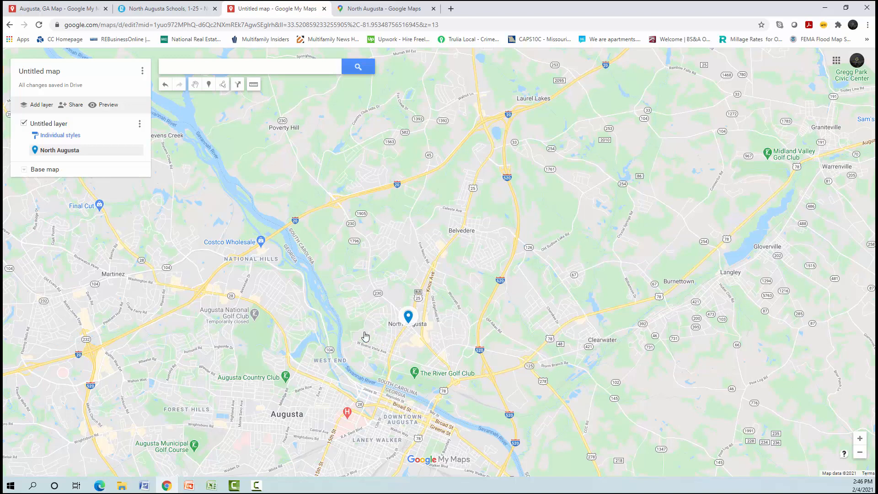
# Title the new map North Augusta, SC and save the title
pyautogui.click(53, 75)
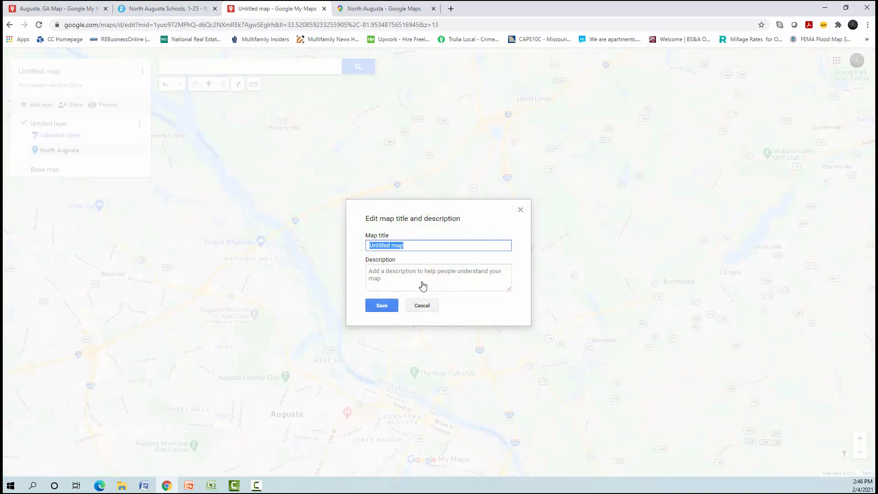
pyautogui.write('North Agusta, S')
pyautogui.press('BackSpace')
pyautogui.press('BackSpace')
pyautogui.press('BackSpace')
pyautogui.write('ugusta, SC')
pyautogui.click(395, 306)
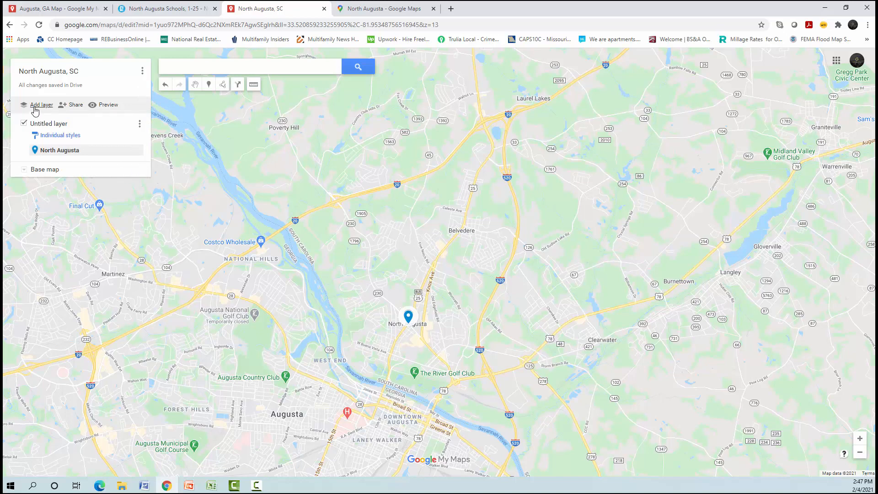
# In the Augusta, GA Map, hide Path of Progress and view the Health Care and Best Schools layers in turn, hiding each again
pyautogui.click(78, 9)
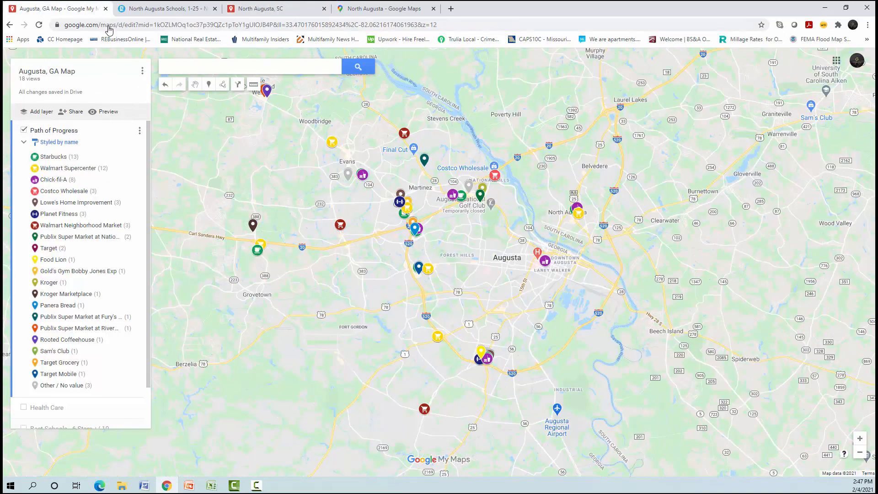
pyautogui.click(24, 131)
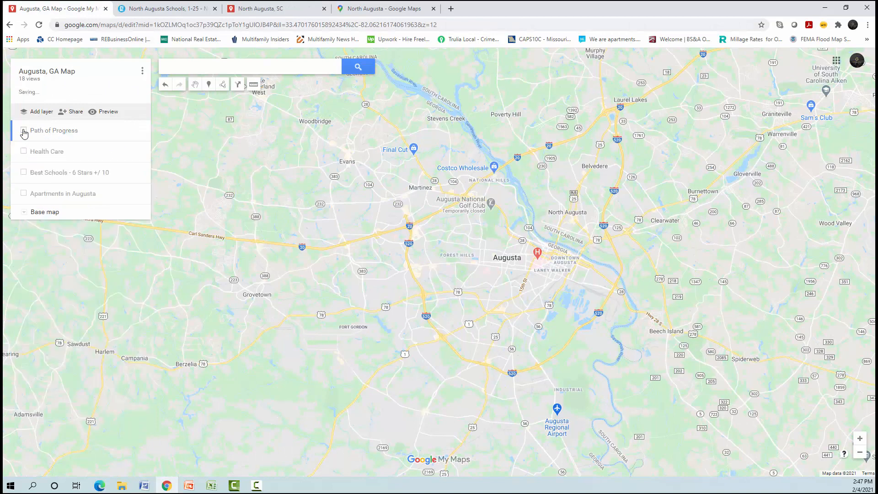
pyautogui.click(24, 151)
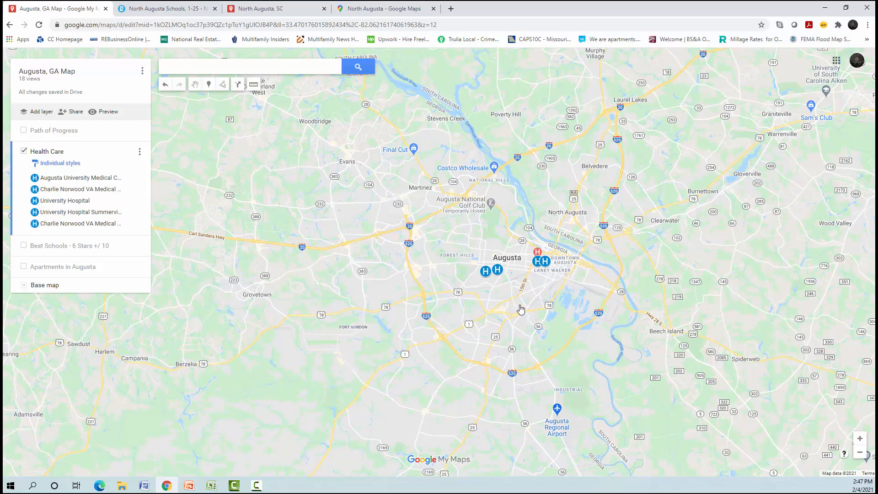
pyautogui.click(23, 151)
pyautogui.click(23, 172)
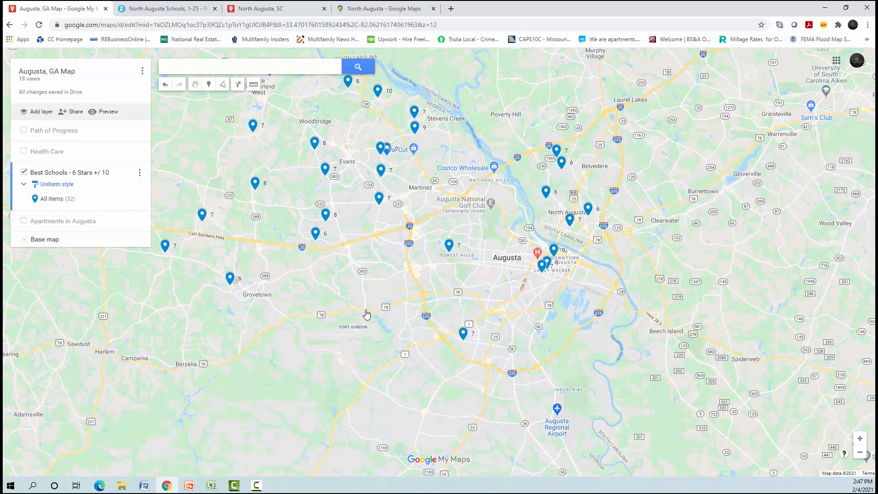
pyautogui.click(24, 173)
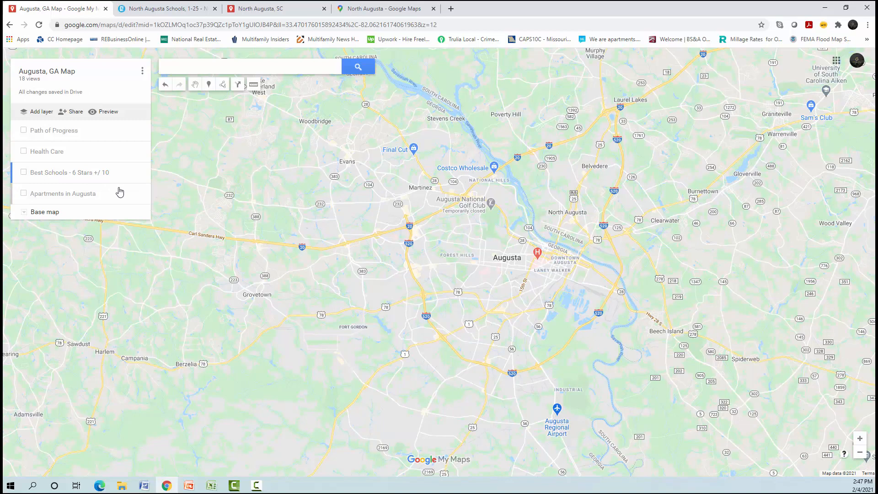
# Review the GreatSchools list and map of rated schools in North Augusta, SC
pyautogui.click(168, 12)
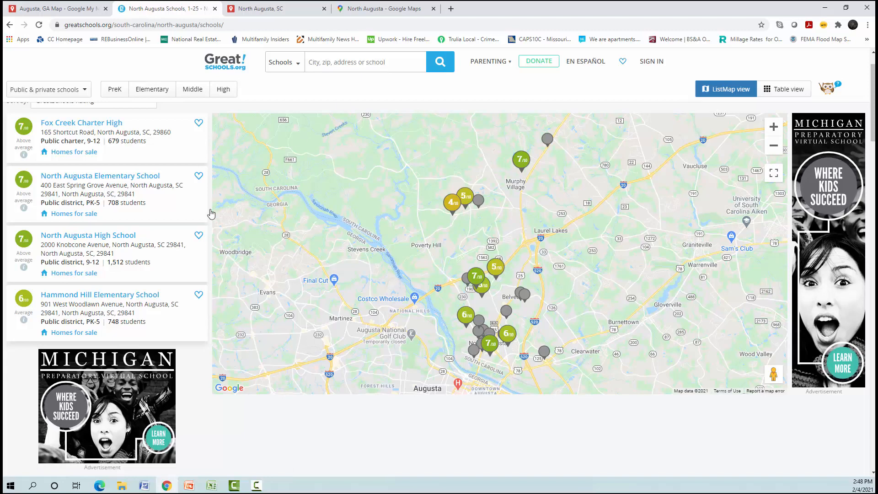
pyautogui.scroll(1, 211, 213)
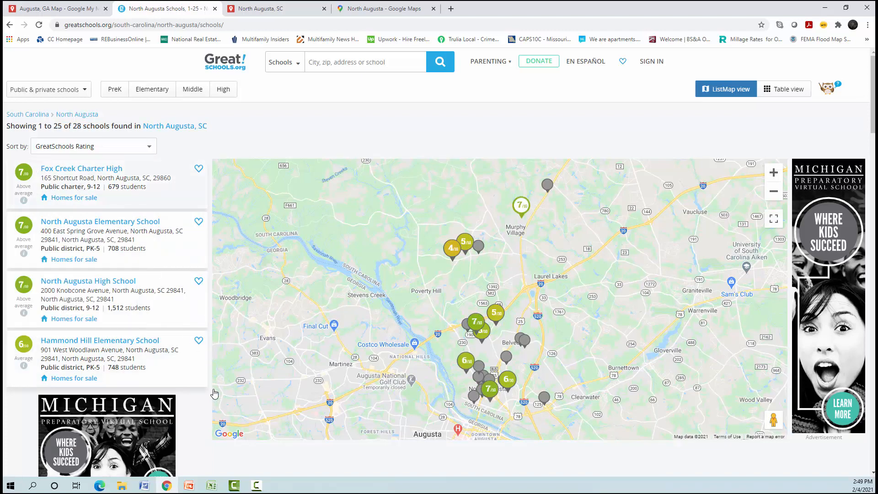
# Switch to the Schools in Macon GA workbook in Excel and examine the School Name, Address and Rating column headers
pyautogui.click(213, 485)
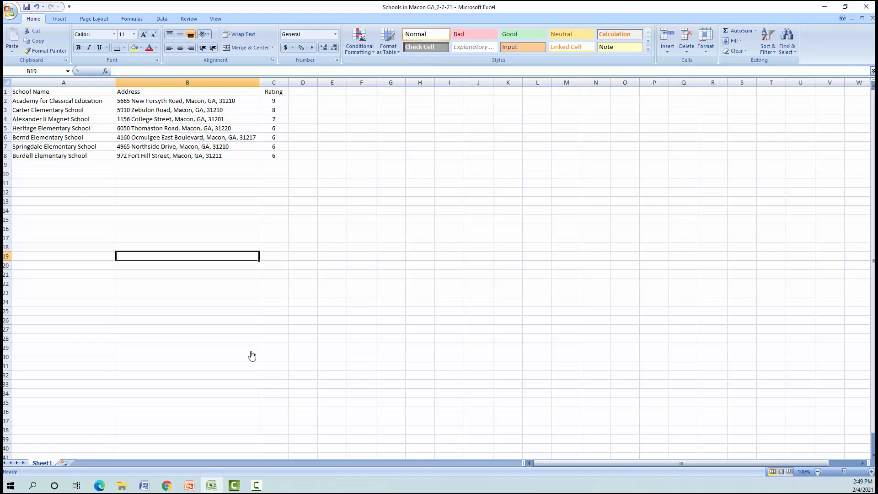
pyautogui.click(74, 93)
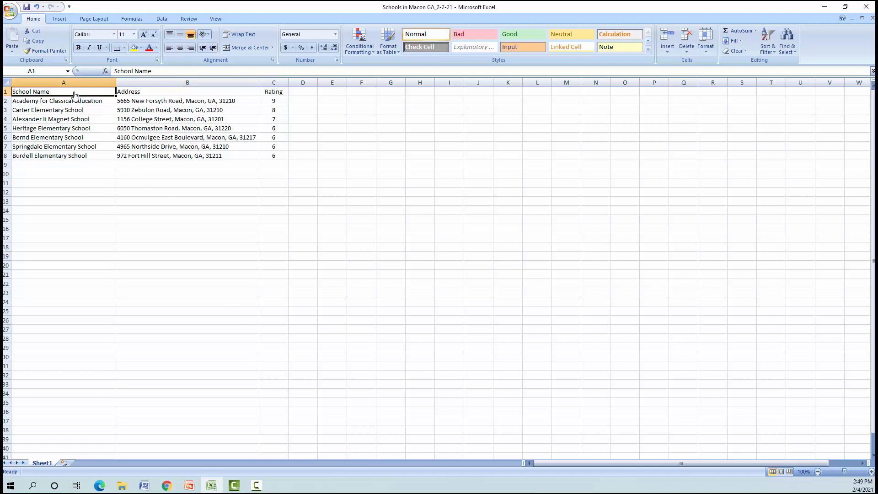
pyautogui.click(148, 92)
pyautogui.click(275, 93)
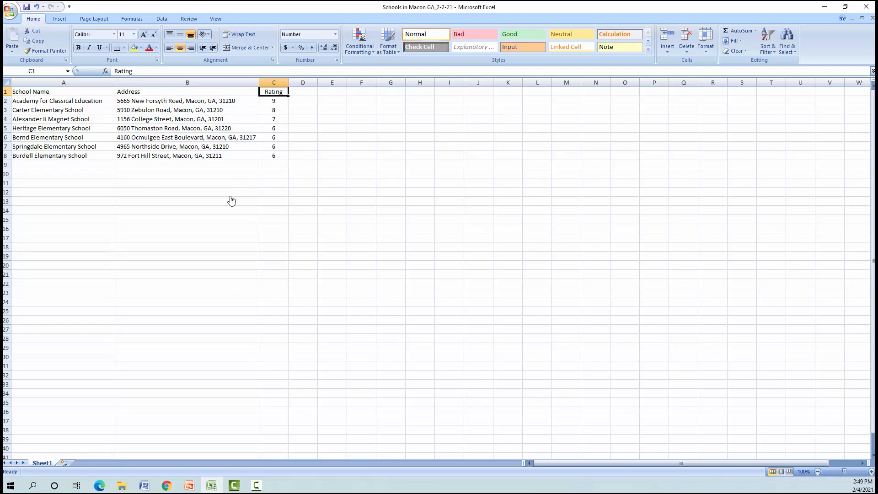
pyautogui.click(66, 93)
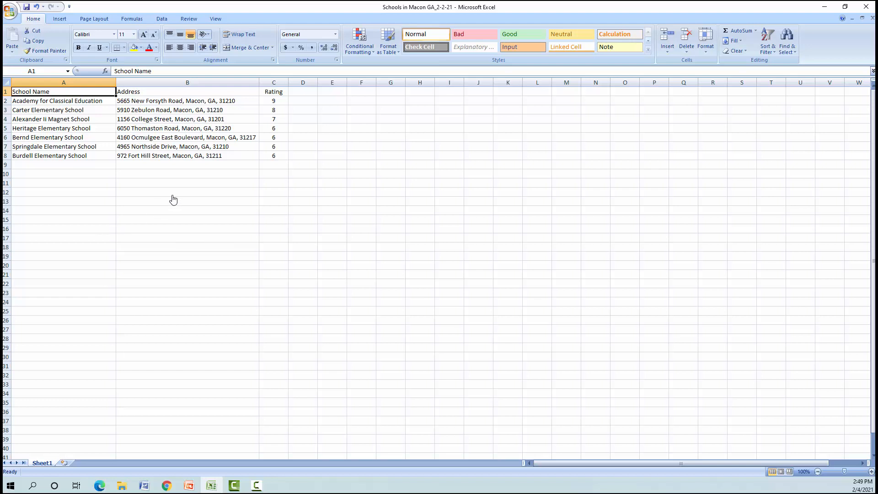
# Examine the address and rating entered for Academy for Classical Education, and leave the workbook
pyautogui.click(182, 102)
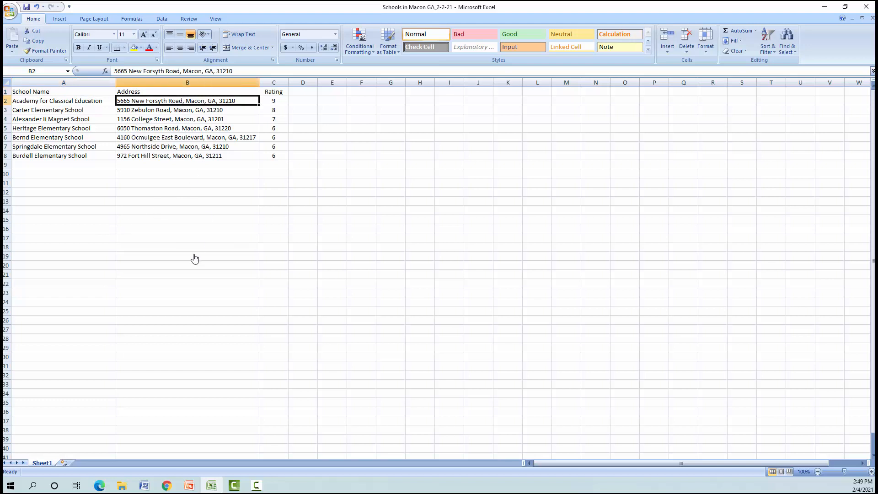
pyautogui.click(283, 103)
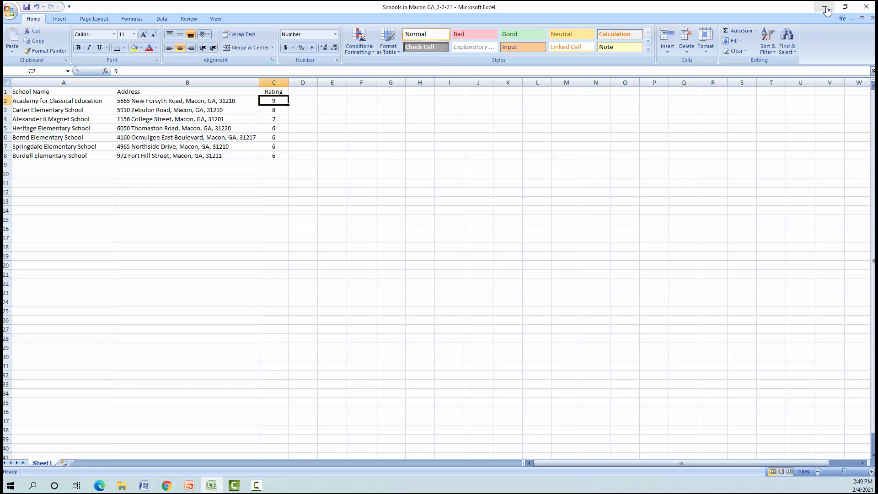
pyautogui.hotkey('alt', 'Tab')
# In the Augusta, GA Map, show the Apartments in Augusta layer and view the details of Riverstone and The Station at Brighton
pyautogui.click(69, 10)
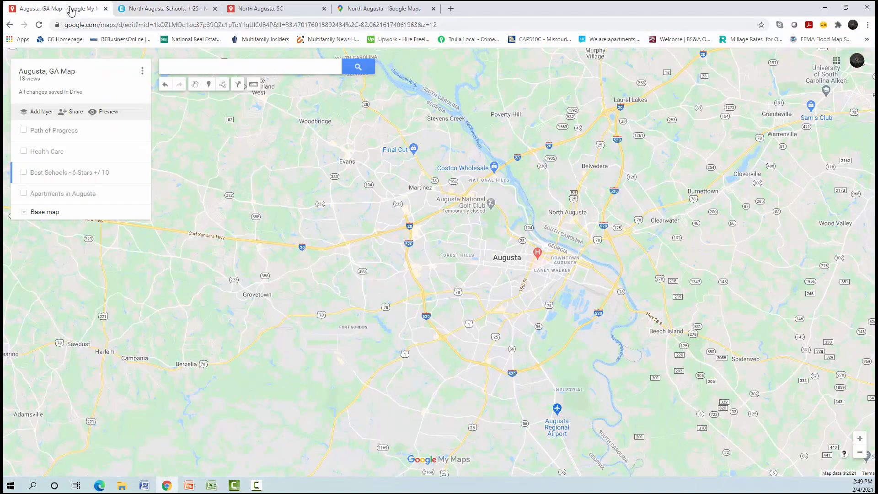
pyautogui.click(23, 194)
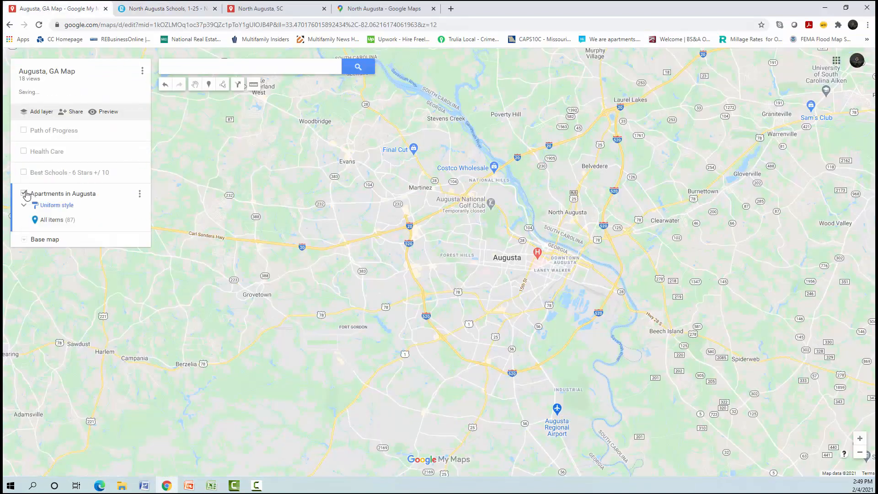
pyautogui.click(249, 239)
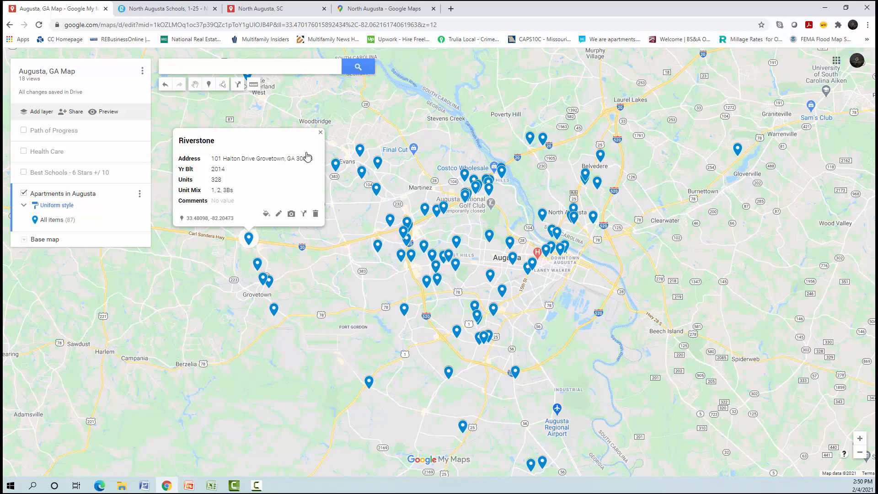
pyautogui.click(320, 133)
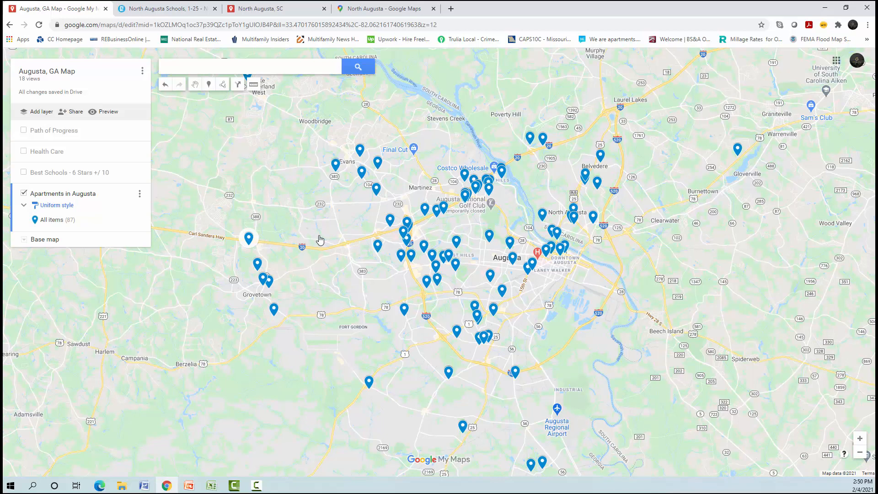
pyautogui.click(257, 263)
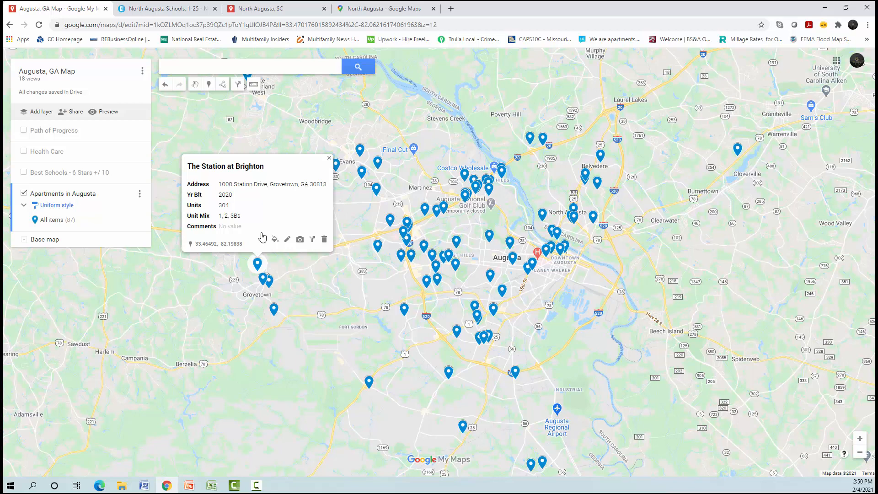
pyautogui.click(329, 158)
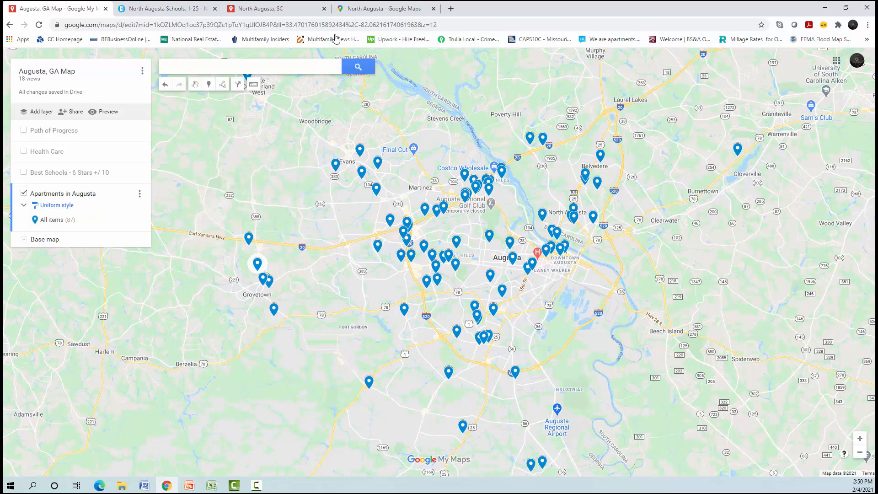
# Switch back to the Schools in Macon GA workbook in Excel, review the School Name and Address headers, and minimize it
pyautogui.click(213, 482)
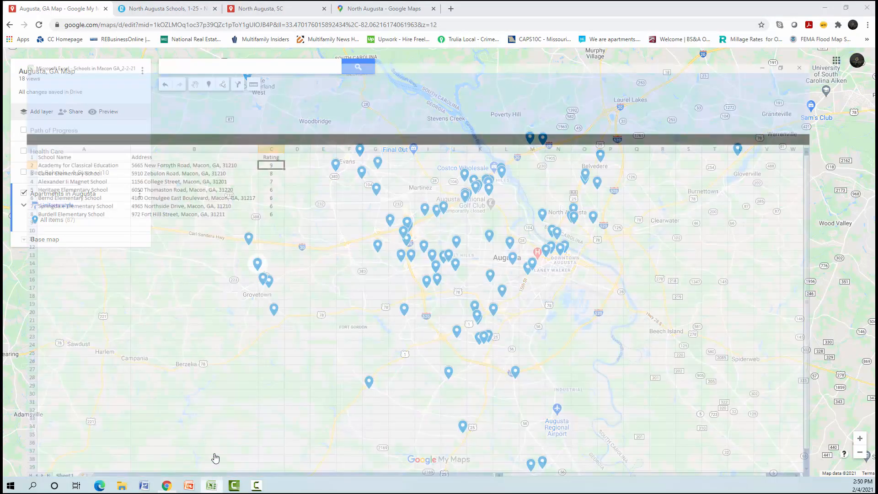
pyautogui.click(65, 93)
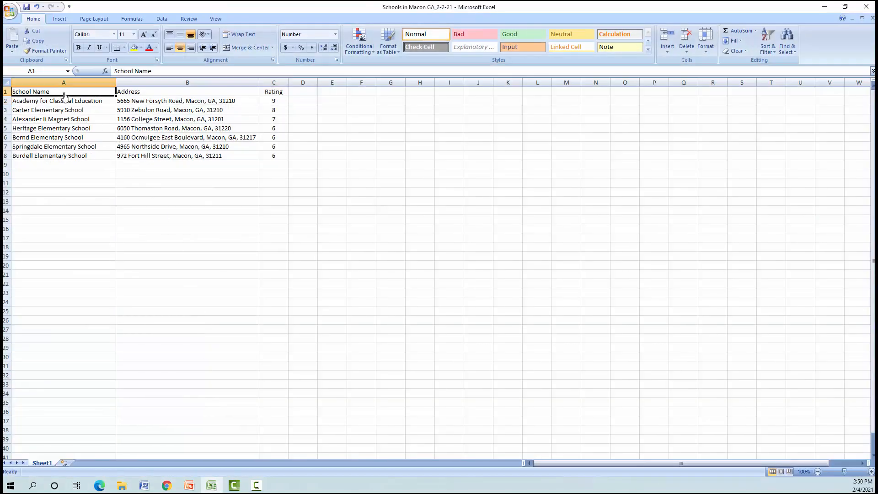
pyautogui.click(149, 93)
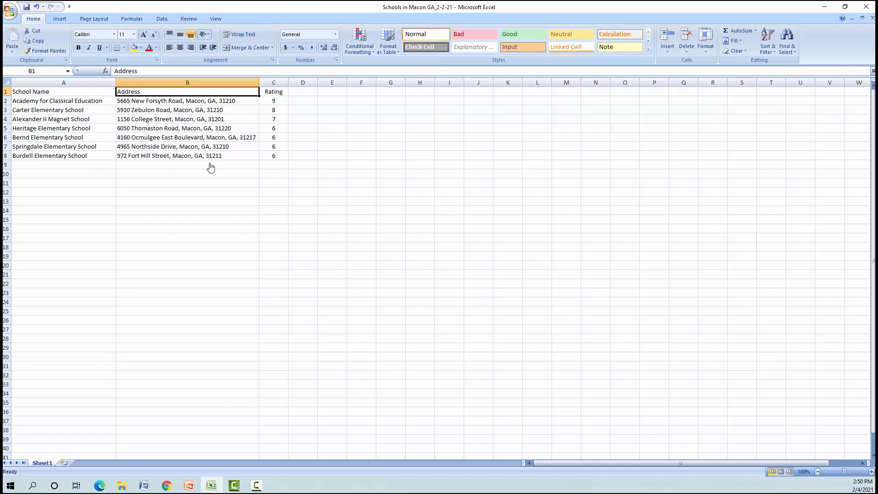
pyautogui.click(824, 6)
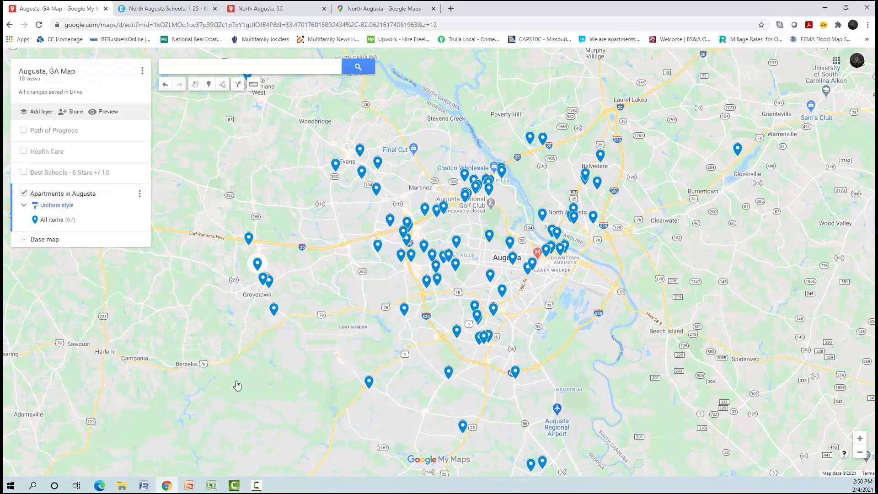
# Add a new layer to the North Augusta, SC map and check its file import options without importing anything
pyautogui.click(263, 13)
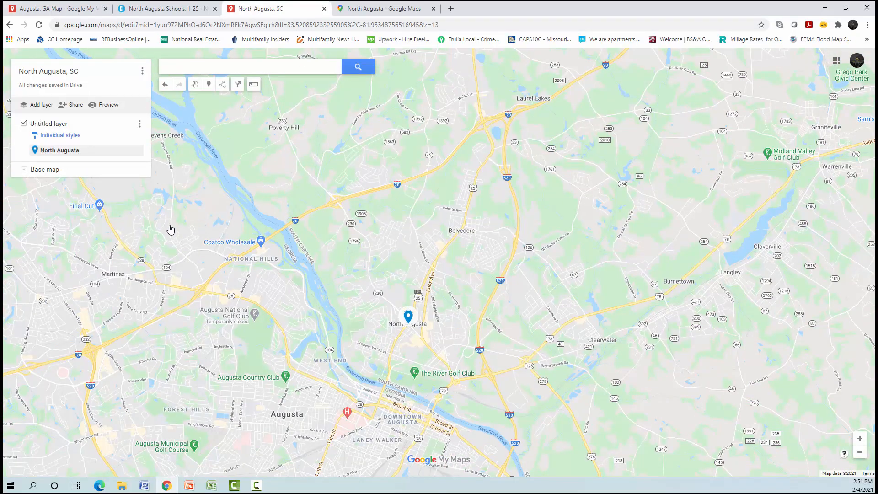
pyautogui.click(35, 106)
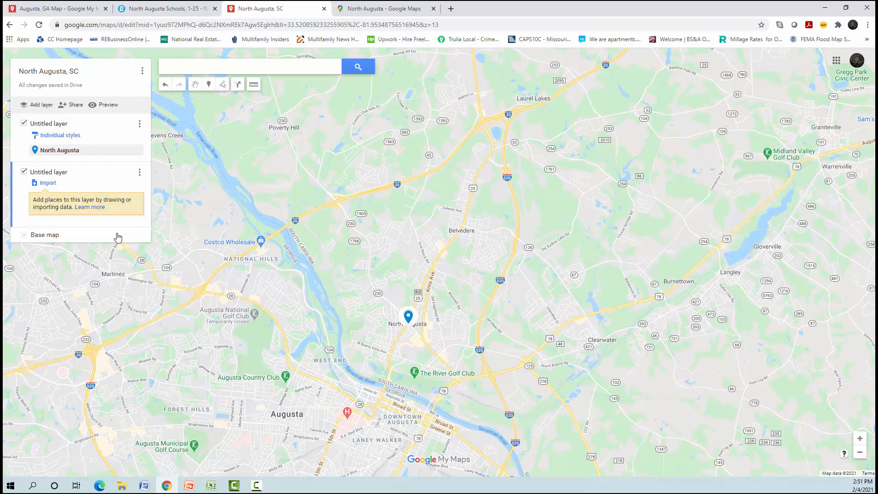
pyautogui.click(51, 184)
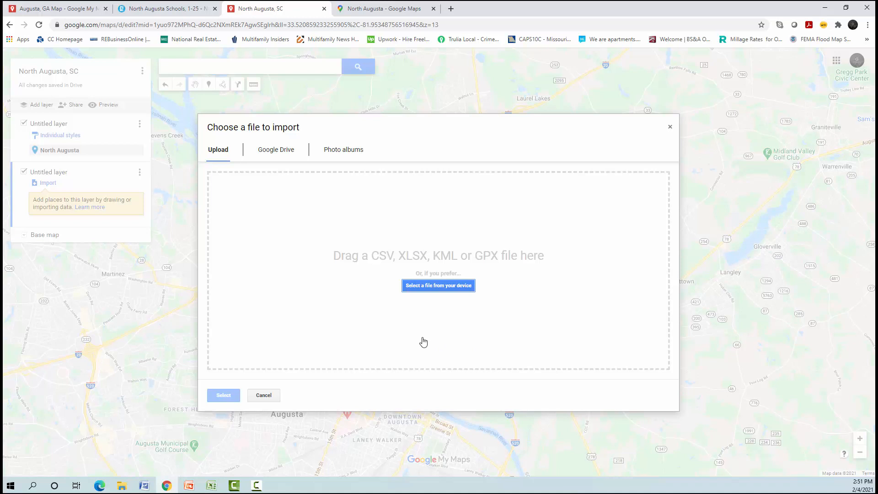
pyautogui.click(263, 395)
# Rename the new empty layer in the North Augusta, SC map as Apartments and hide the untitled layer containing the North Augusta marker
pyautogui.click(72, 12)
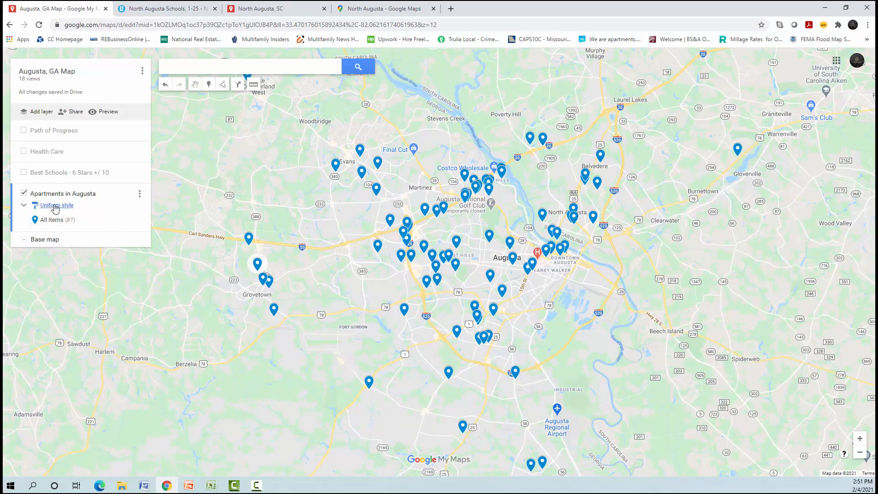
pyautogui.click(256, 9)
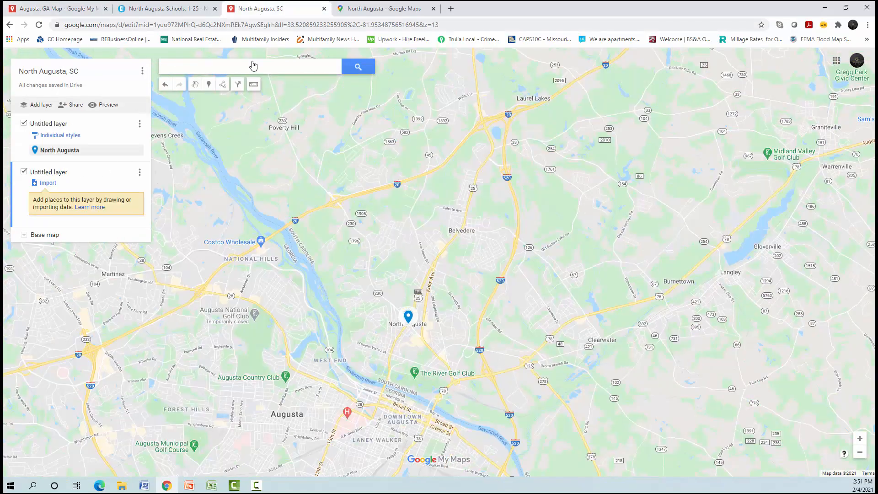
pyautogui.click(60, 175)
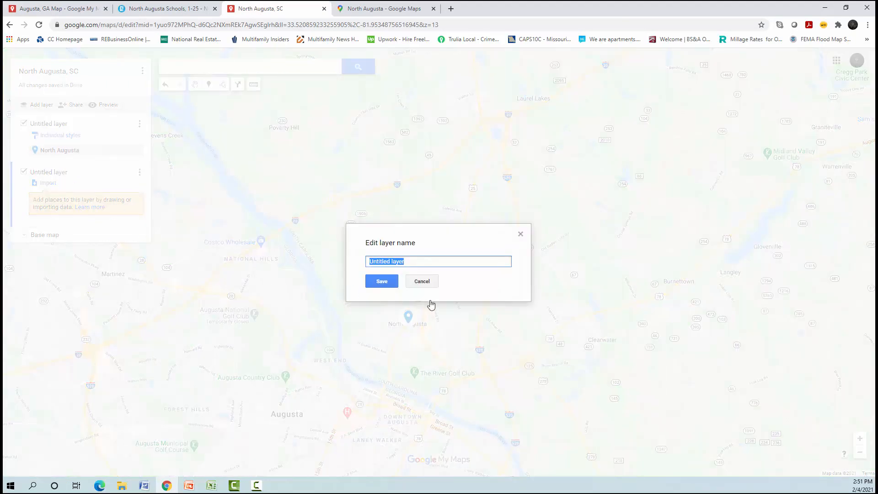
pyautogui.click(422, 280)
pyautogui.write('Apartments')
pyautogui.press('Return')
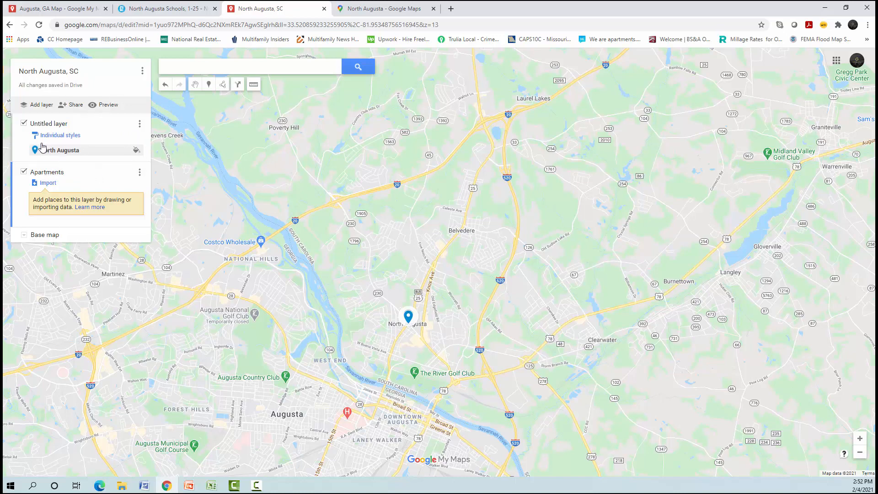
pyautogui.click(24, 123)
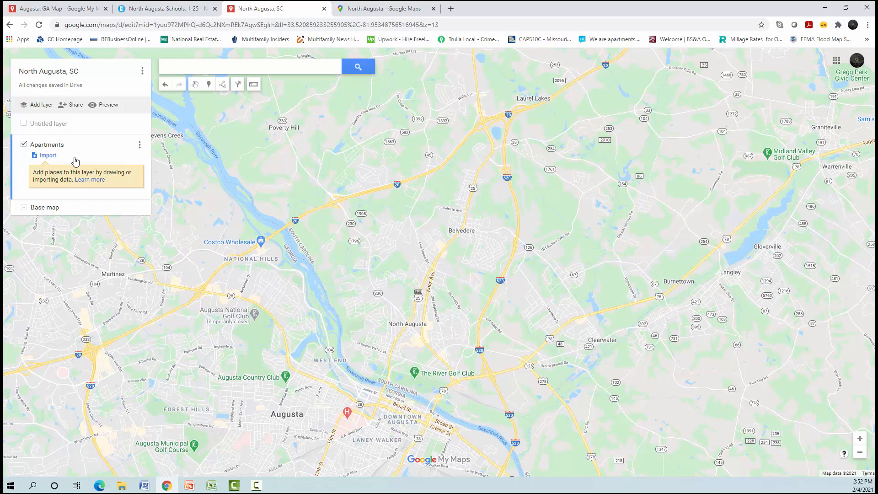
# In the Augusta, GA Map, review the apartments layer's style options and the Riverstone details, and hide that layer
pyautogui.click(63, 9)
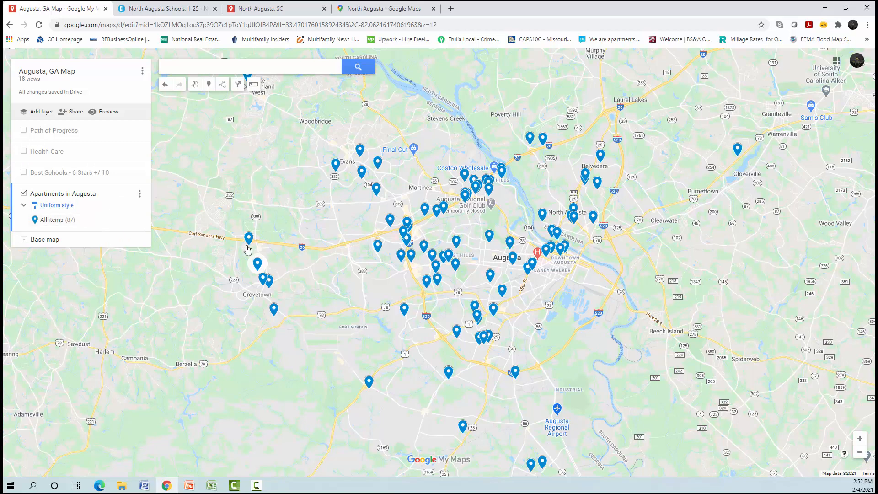
pyautogui.click(72, 209)
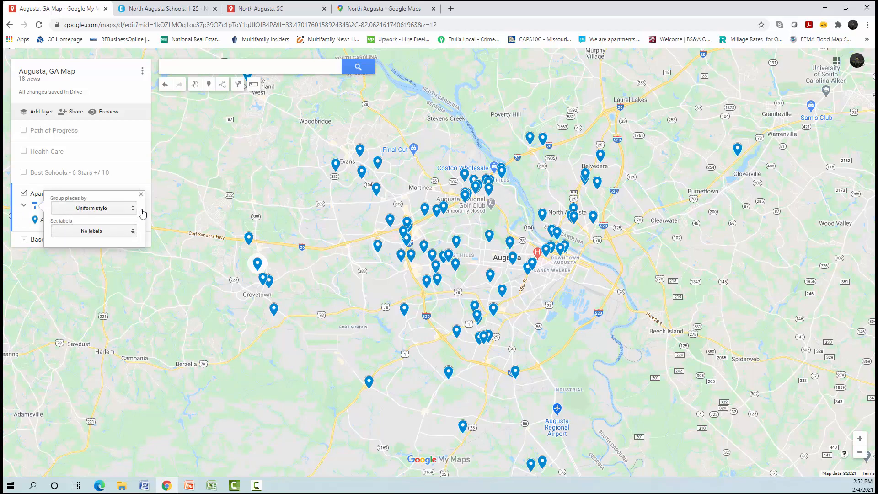
pyautogui.click(141, 194)
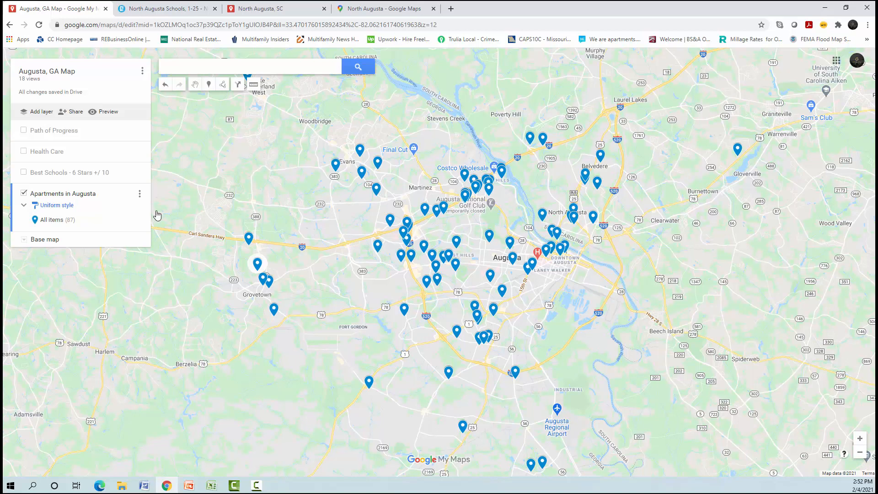
pyautogui.click(250, 238)
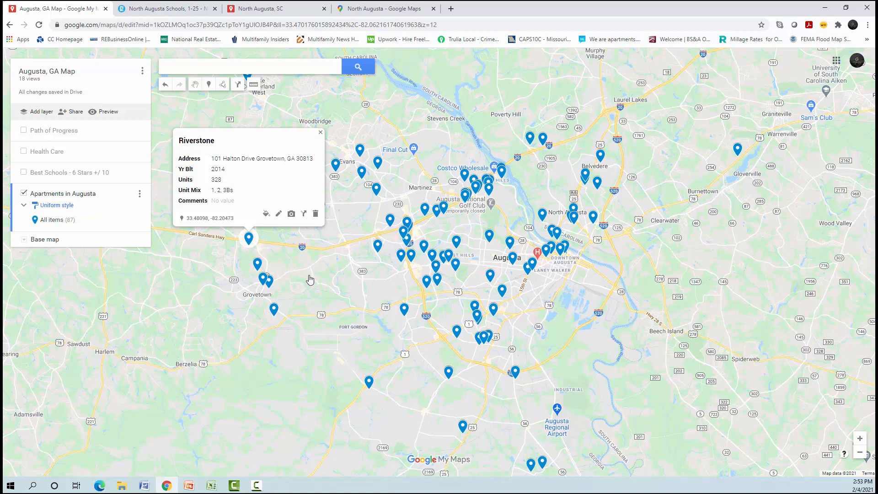
pyautogui.click(320, 132)
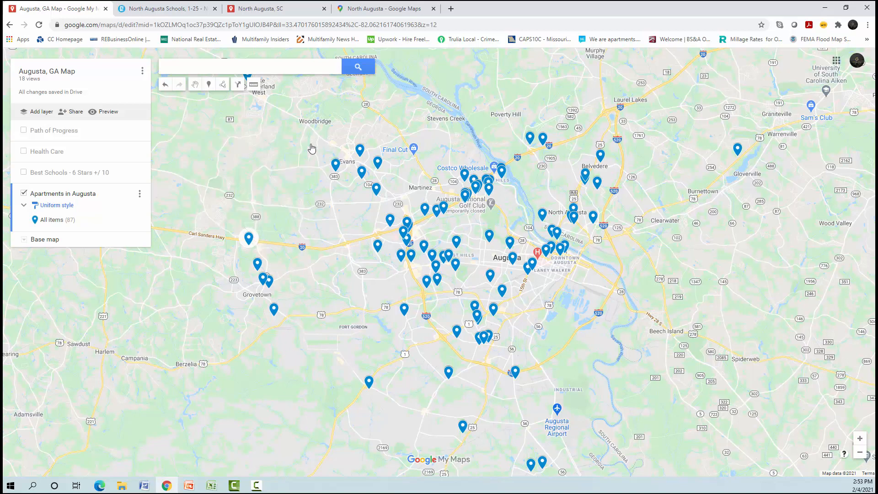
pyautogui.click(24, 193)
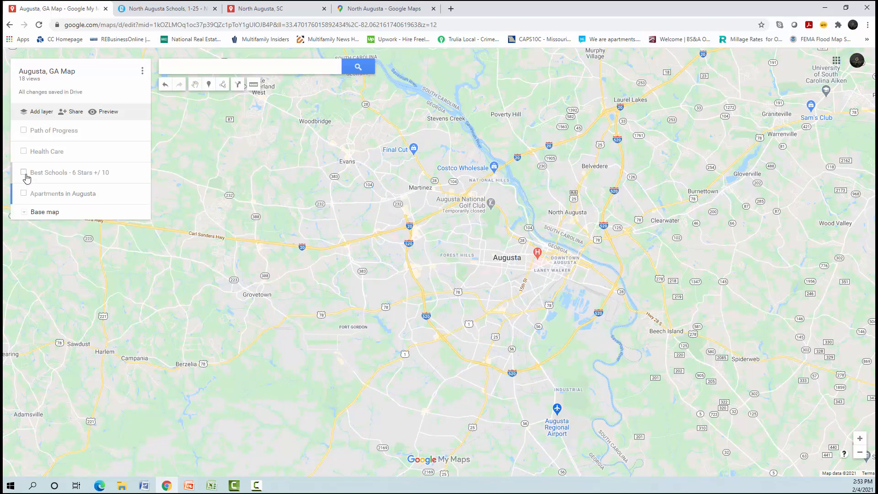
# Show the Best Schools layer to check its grouping and label settings, and replace it with the Path of Progress layer
pyautogui.click(24, 173)
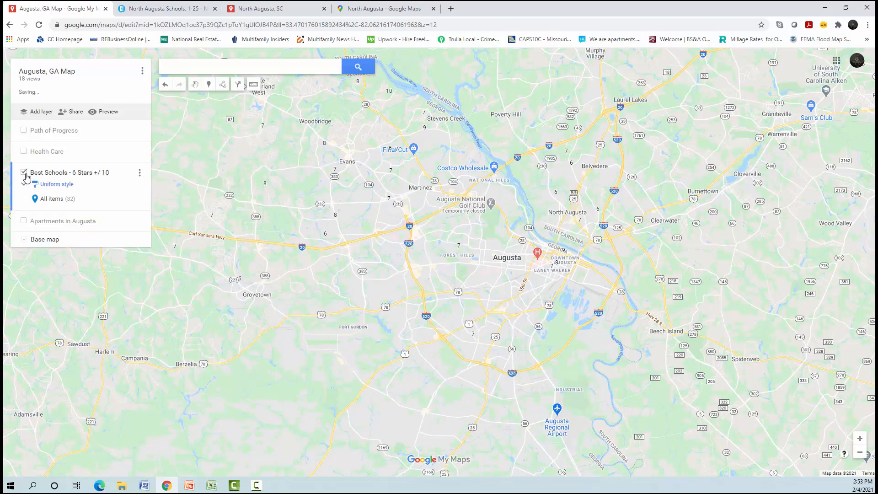
pyautogui.click(71, 185)
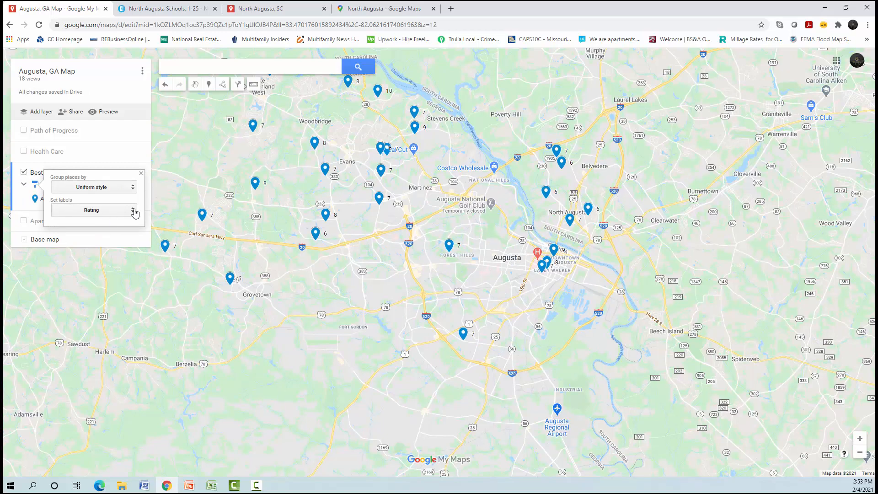
pyautogui.click(142, 174)
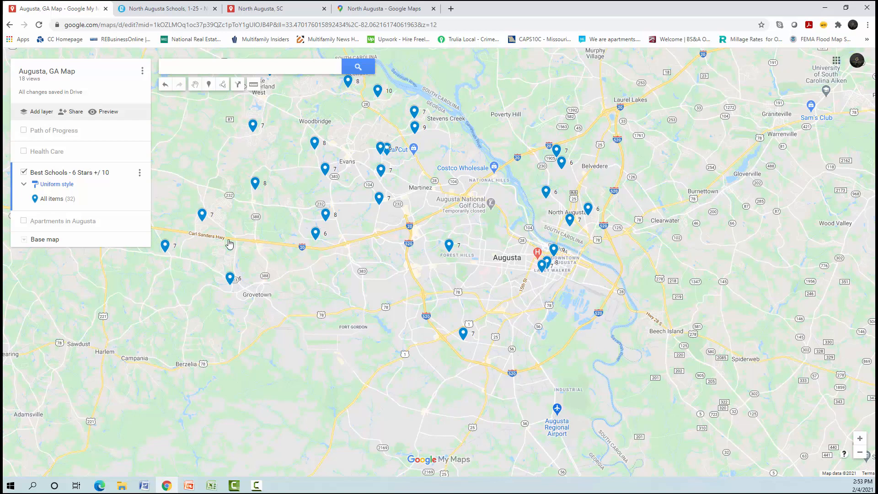
pyautogui.click(23, 172)
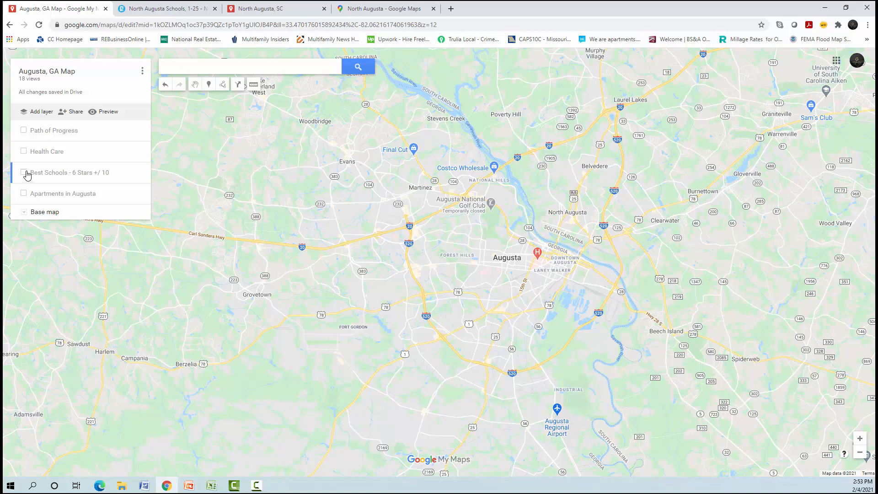
pyautogui.click(24, 131)
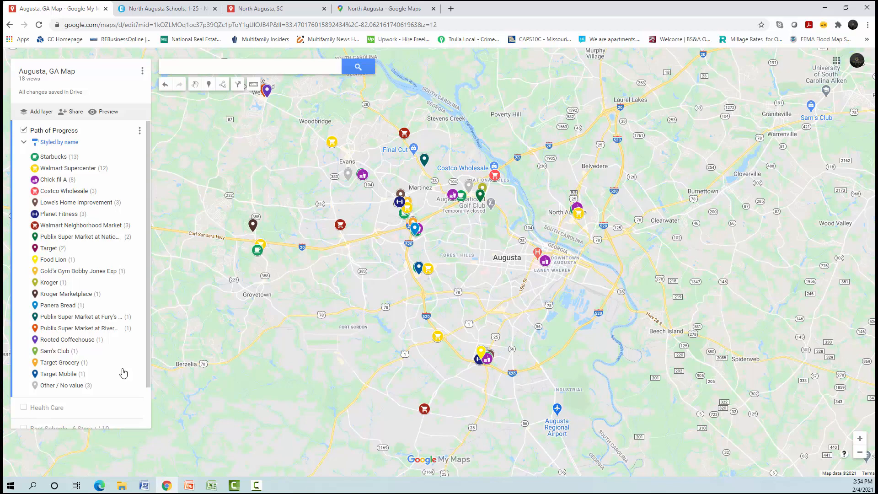
# Open Google in a new browser tab and search for starbucks in North Augusta, SC
pyautogui.click(451, 10)
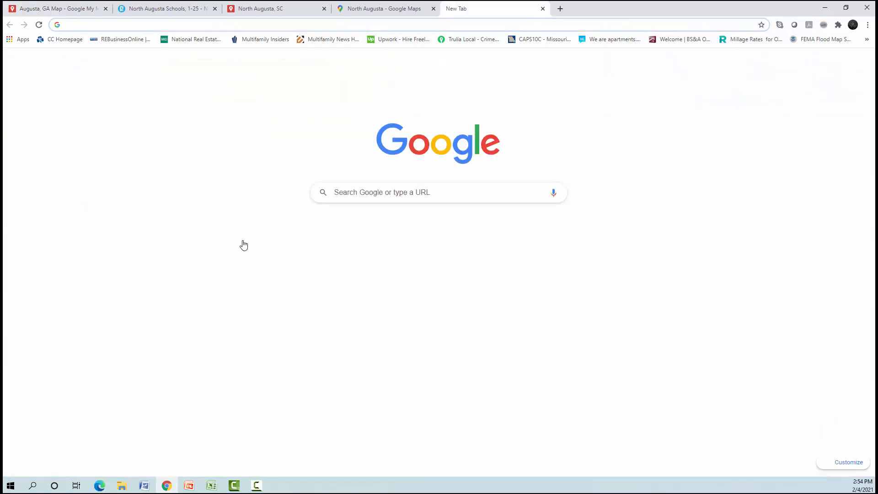
pyautogui.write('google.com')
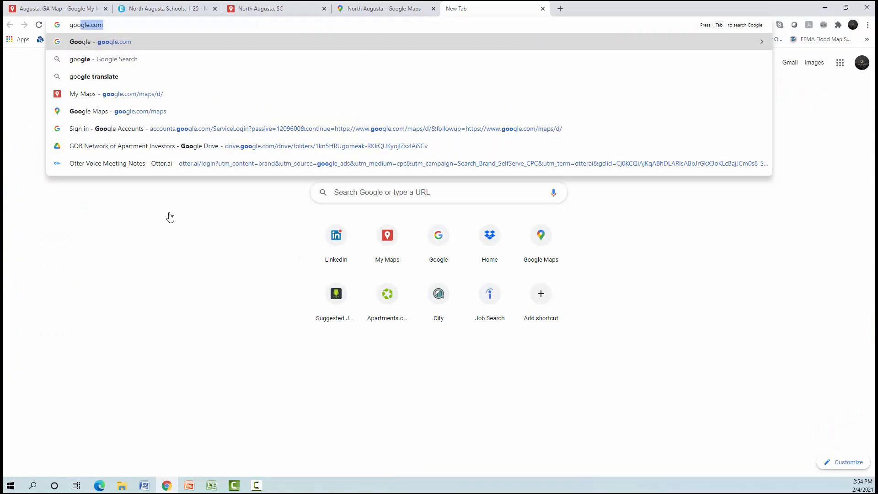
pyautogui.press('Return')
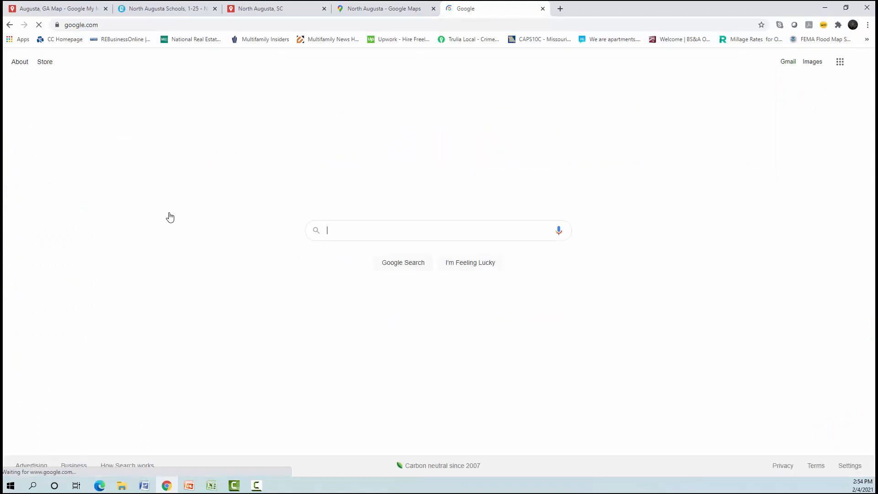
pyautogui.write('st')
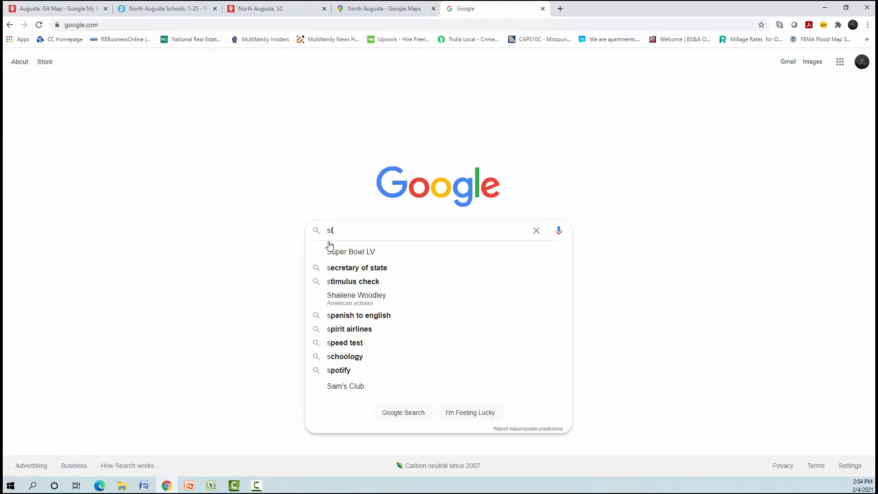
pyautogui.write('arbucks in ')
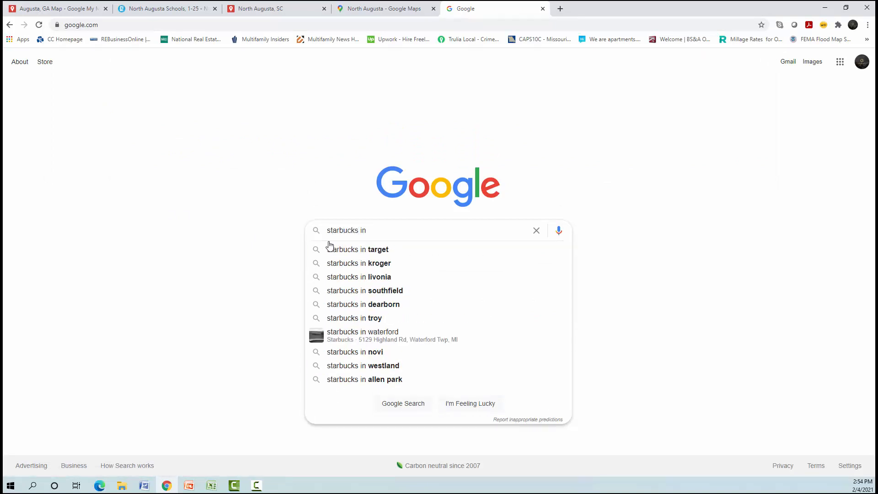
pyautogui.write('NM')
pyautogui.press('BackSpace')
pyautogui.write('o')
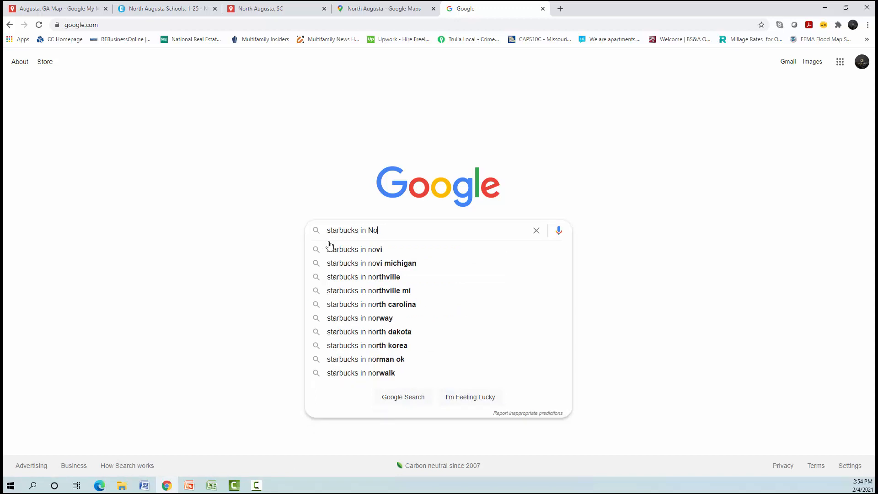
pyautogui.write('rth Augus')
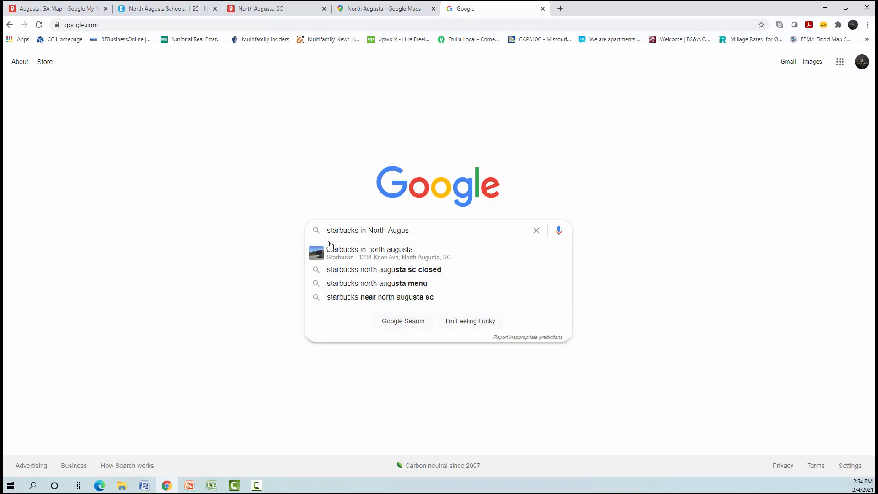
pyautogui.write('ta, S ')
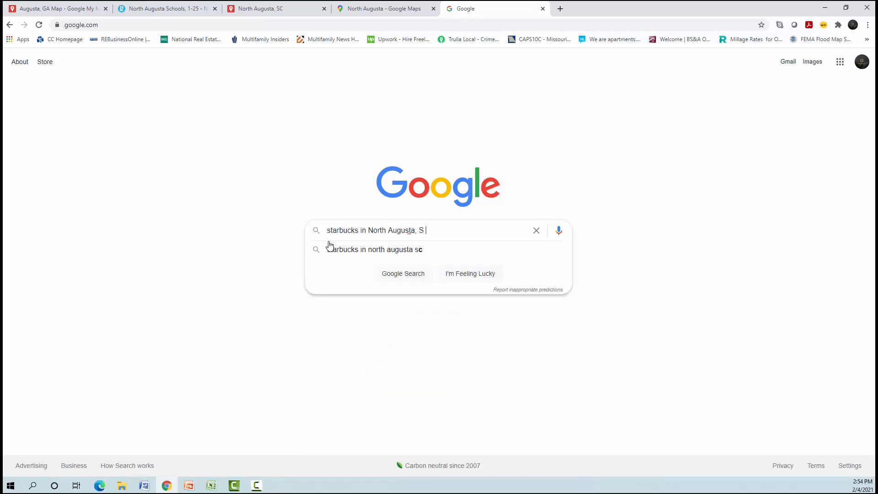
pyautogui.write('C')
pyautogui.press('Return')
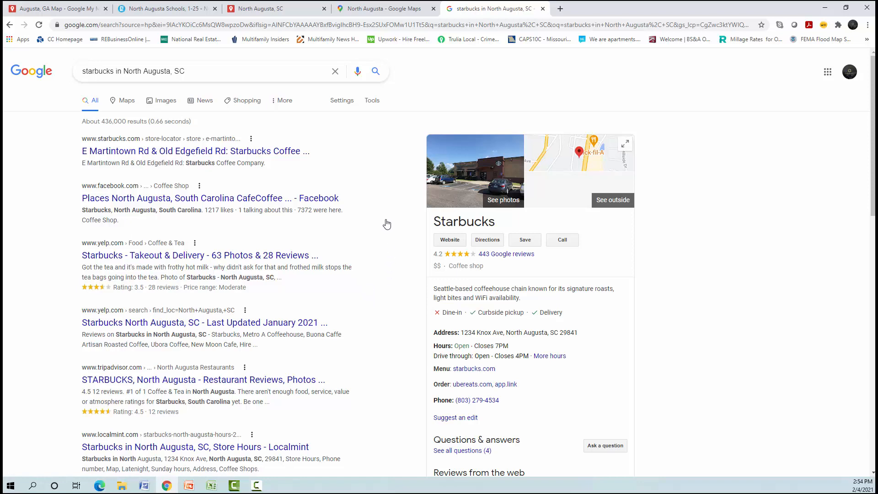
# Review the Starbucks search results, view the store's location on the map, and return to the results
pyautogui.scroll(-1, 389, 226)
pyautogui.scroll(-2, 386, 224)
pyautogui.scroll(3, 387, 224)
pyautogui.click(125, 102)
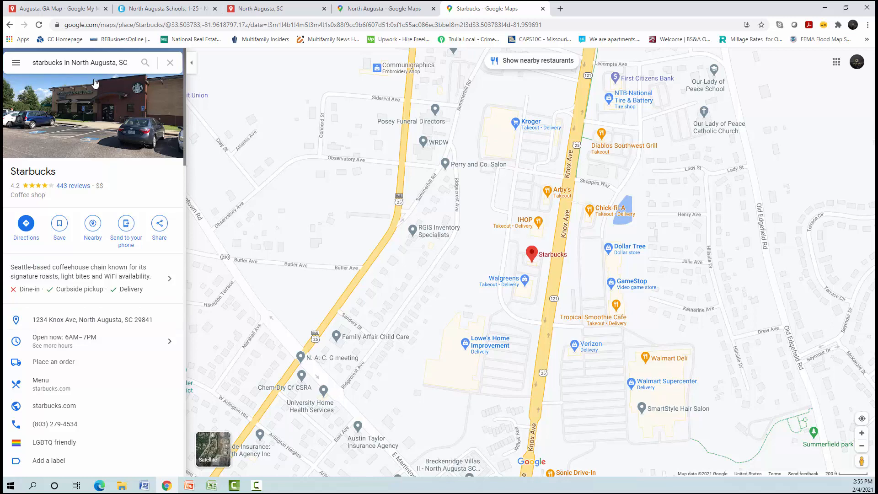
pyautogui.click(10, 25)
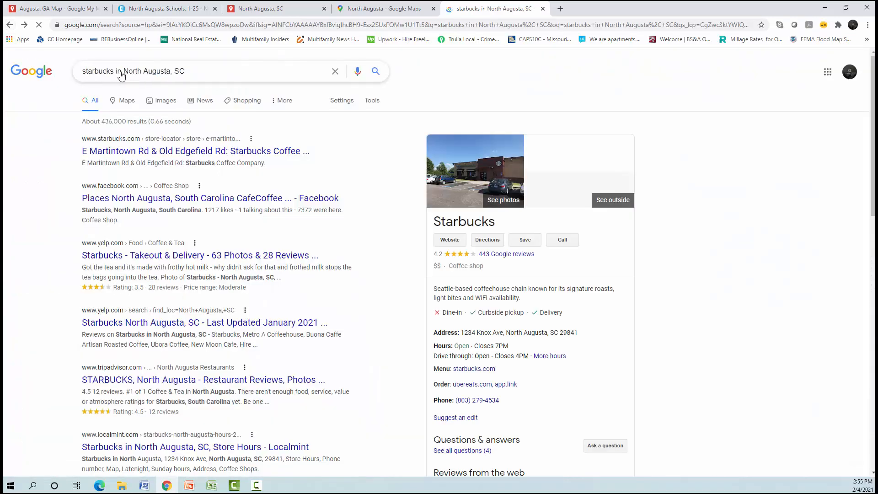
# Change the search to target in North Augusta, SC and view all matching places on the map
pyautogui.moveTo(114, 71); pyautogui.dragTo(62, 73)
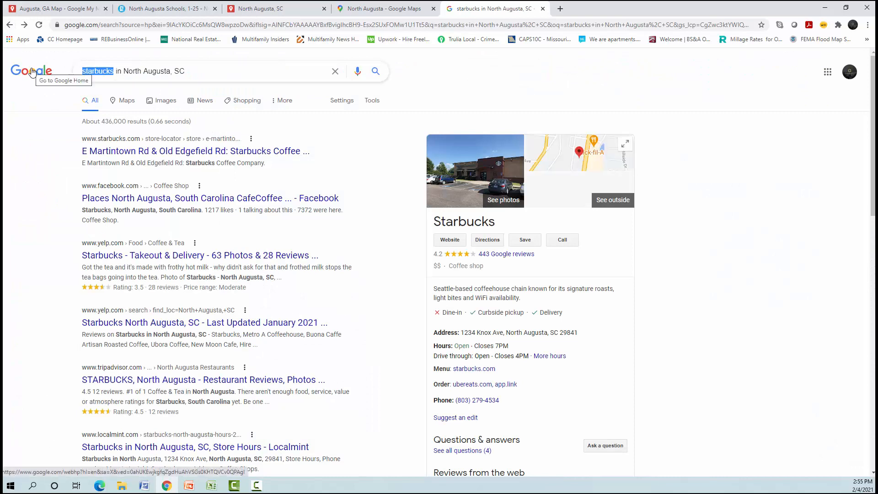
pyautogui.write('ta')
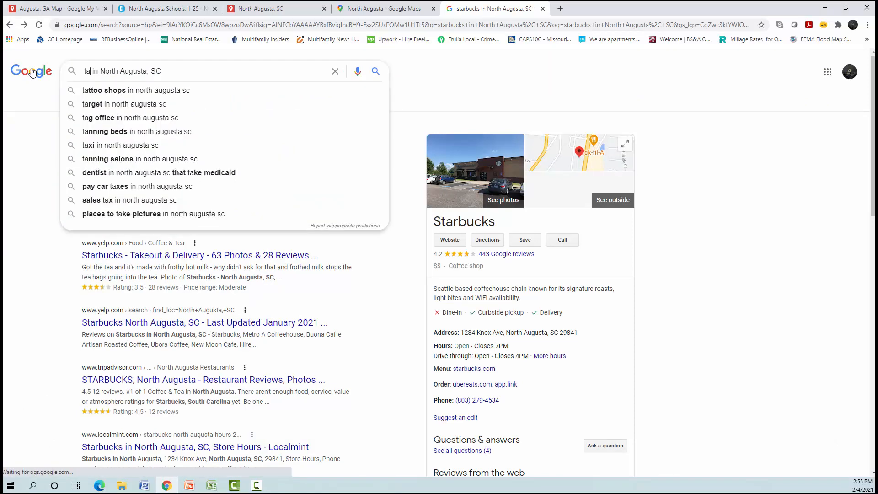
pyautogui.write('rg')
pyautogui.write('et')
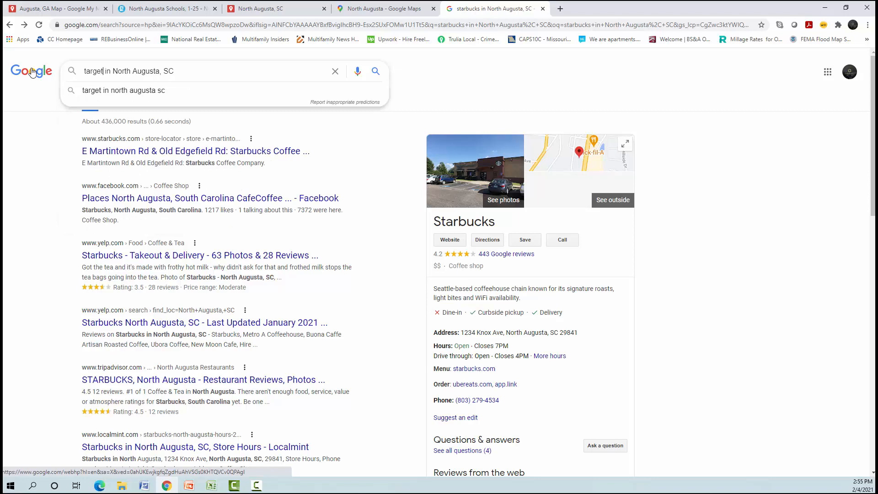
pyautogui.press('Return')
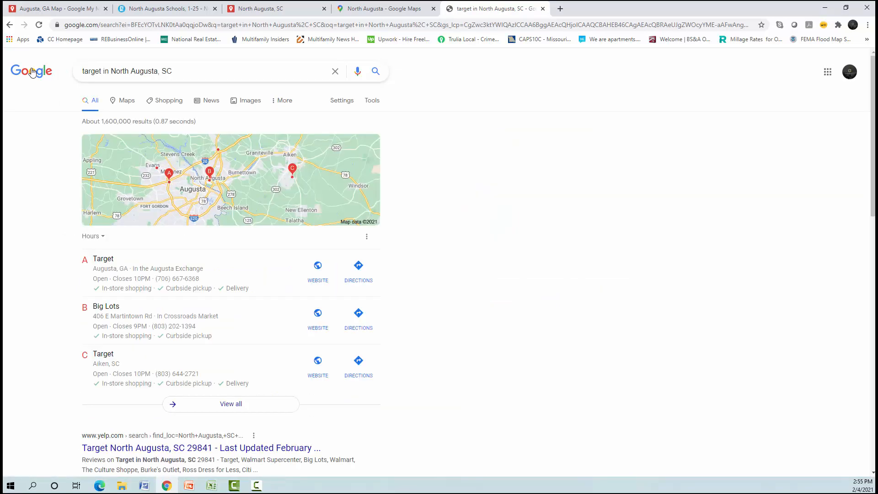
pyautogui.click(238, 405)
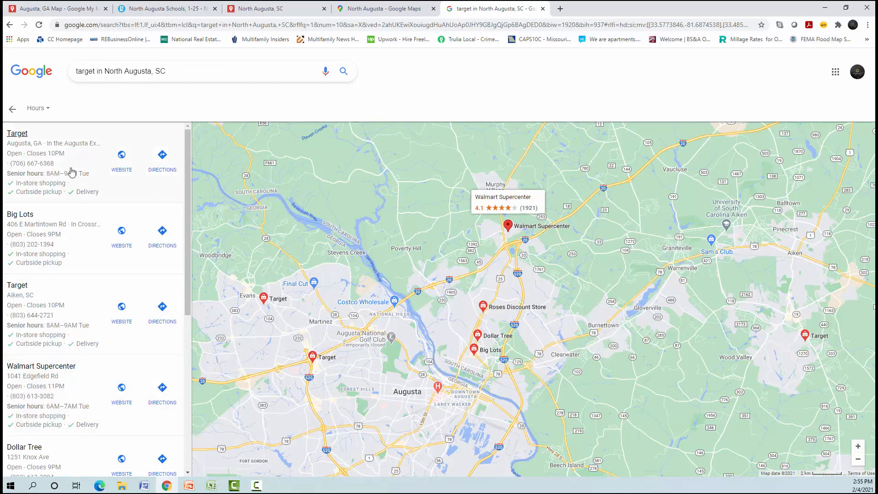
# Compare the Path of Progress layer with the Target results, and check the column layout of the Macon schools spreadsheet in Excel
pyautogui.click(60, 12)
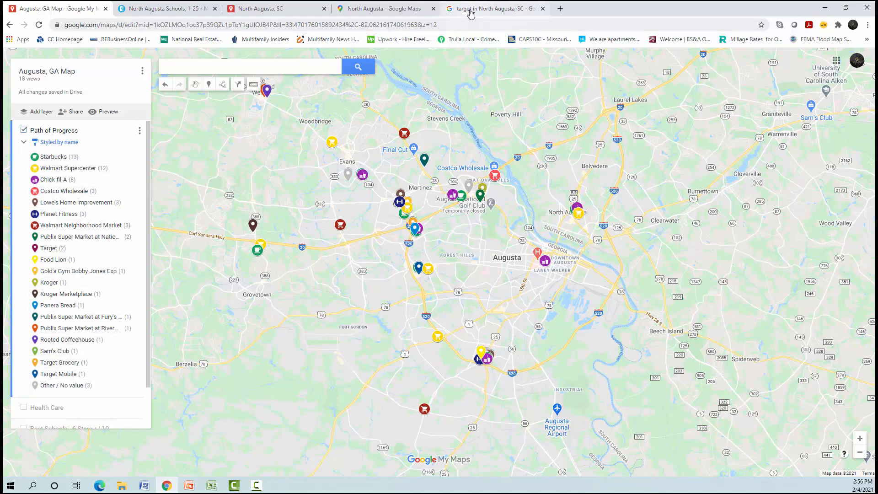
pyautogui.click(494, 8)
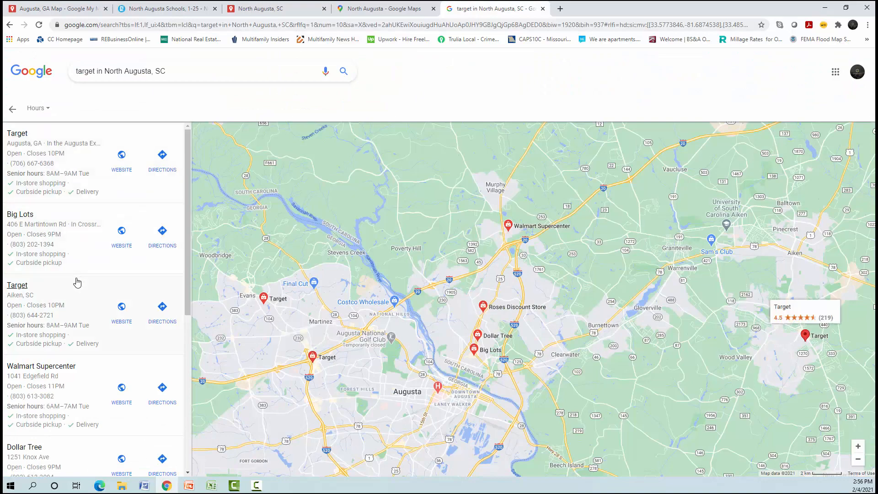
pyautogui.click(216, 488)
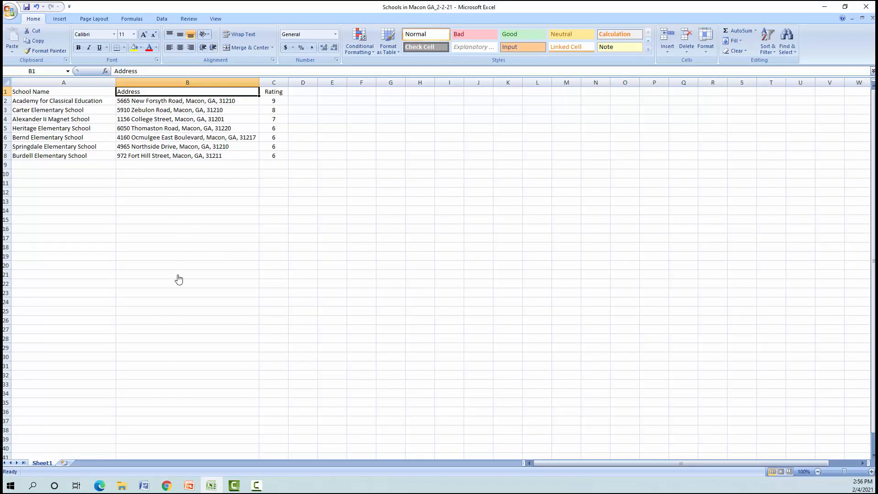
pyautogui.click(820, 9)
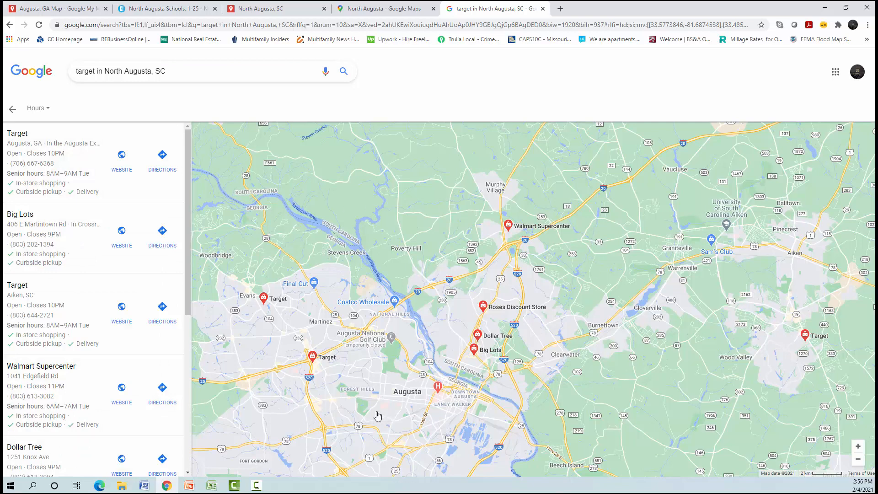
# In the Augusta, GA Map, hide Path of Progress, briefly show the Best Schools layer, and show Path of Progress again
pyautogui.click(56, 9)
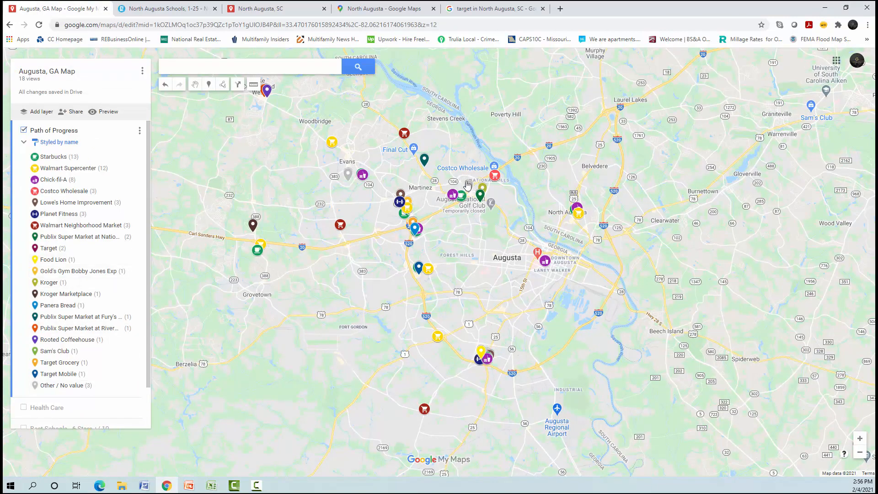
pyautogui.click(23, 130)
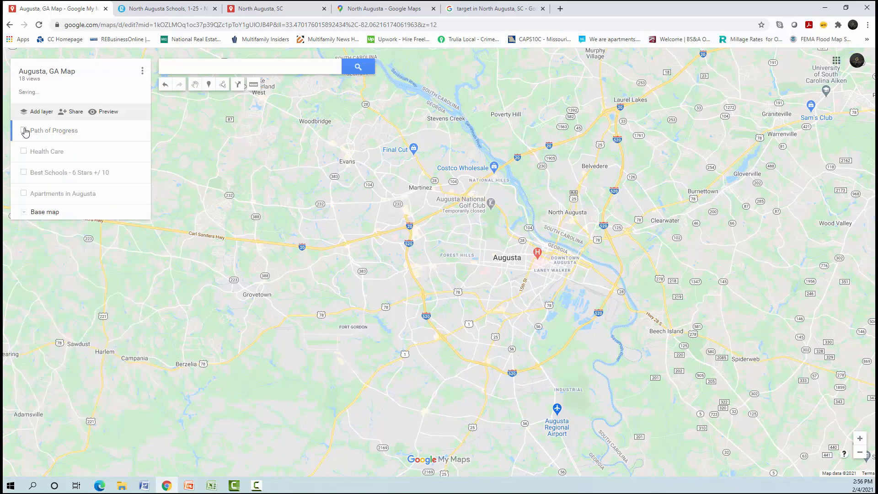
pyautogui.click(23, 173)
pyautogui.click(23, 173)
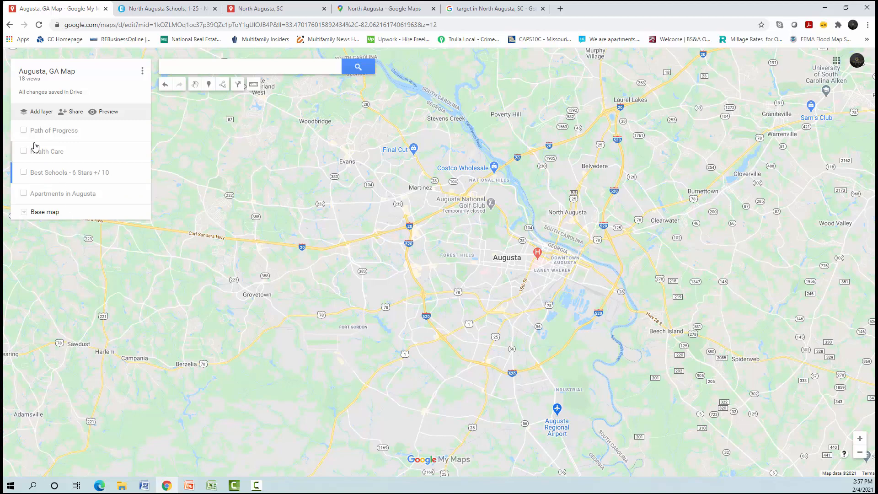
pyautogui.click(24, 131)
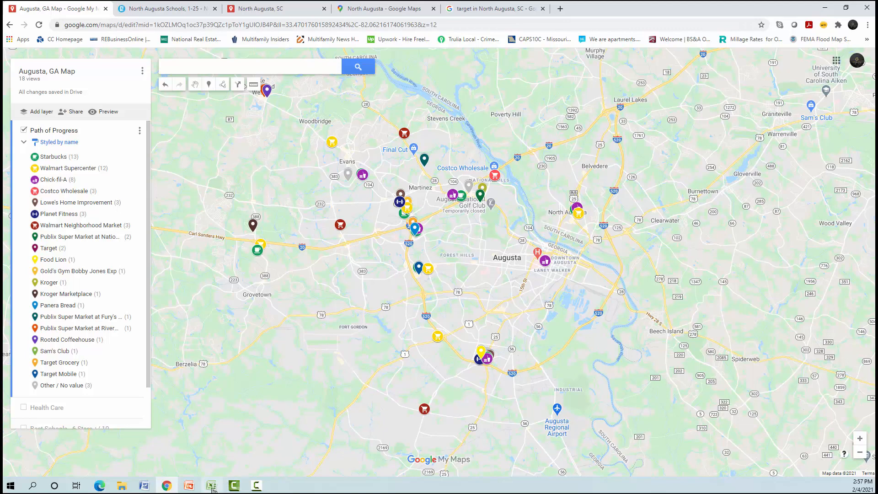
# Switch to the PowerPoint presentation and open its third slide, Schedule a Call?
pyautogui.click(189, 487)
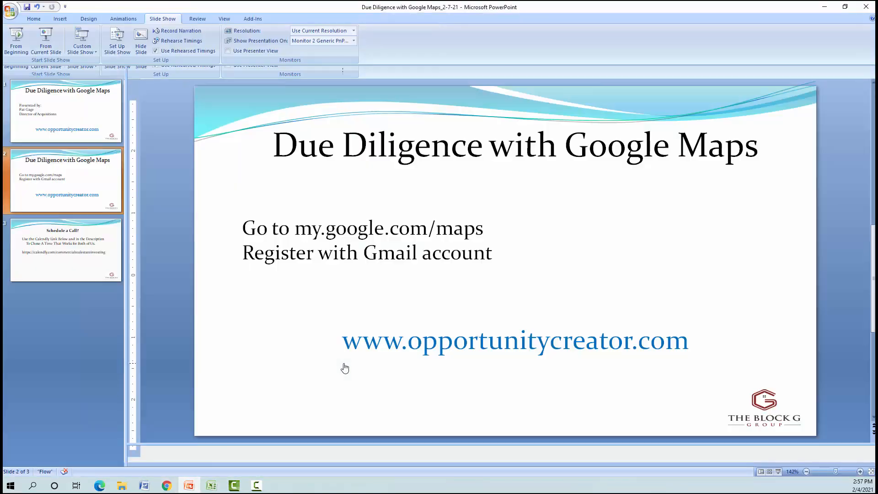
pyautogui.click(86, 270)
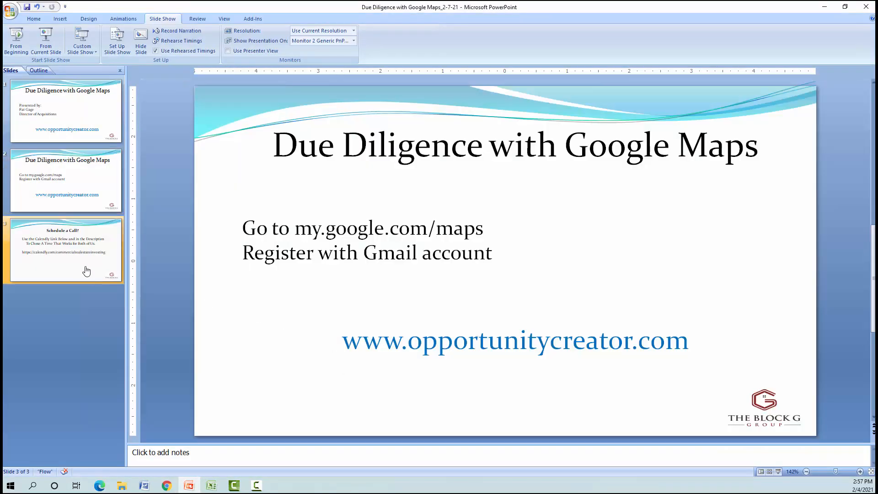